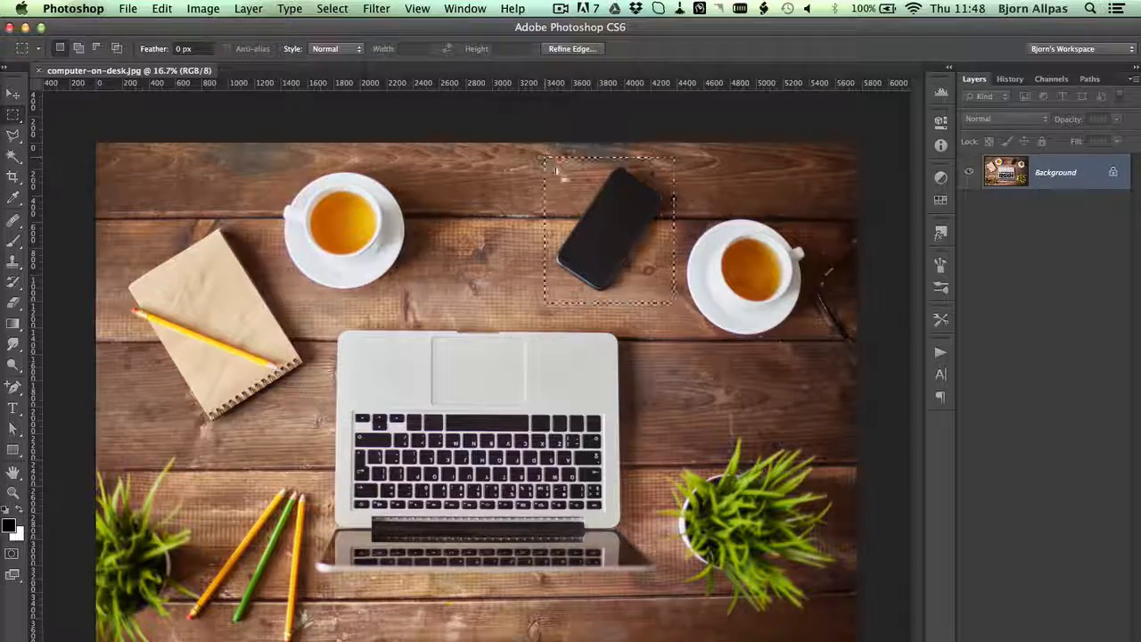
# Copy the selected rectangular area around the phone from the Background layer
pyautogui.rightClick(569, 186)
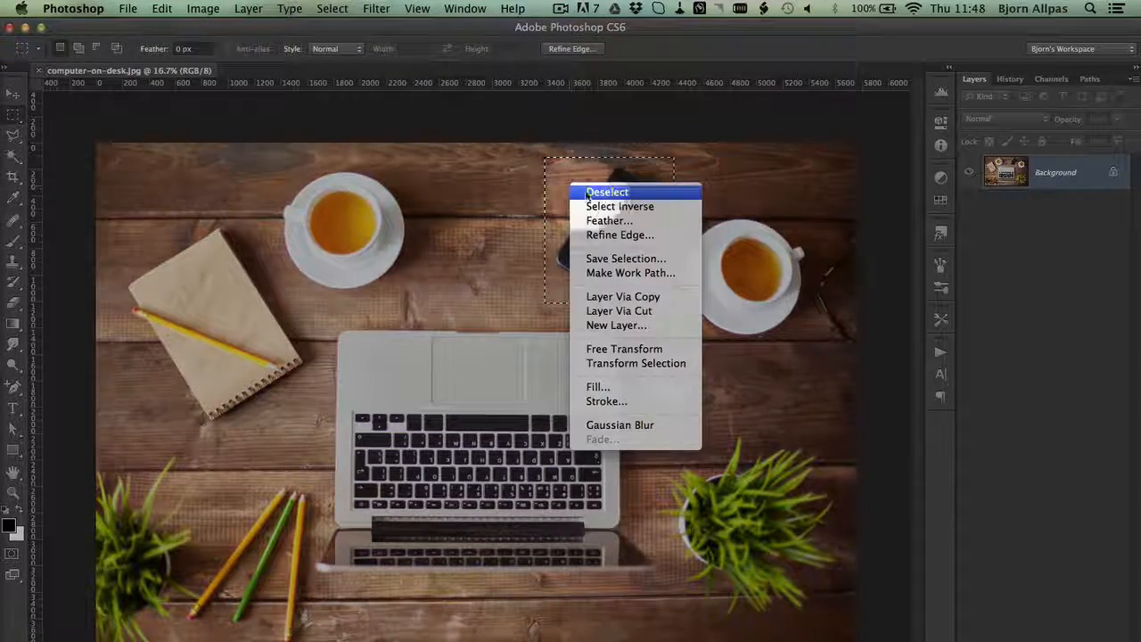
pyautogui.click(501, 138)
pyautogui.click(128, 8)
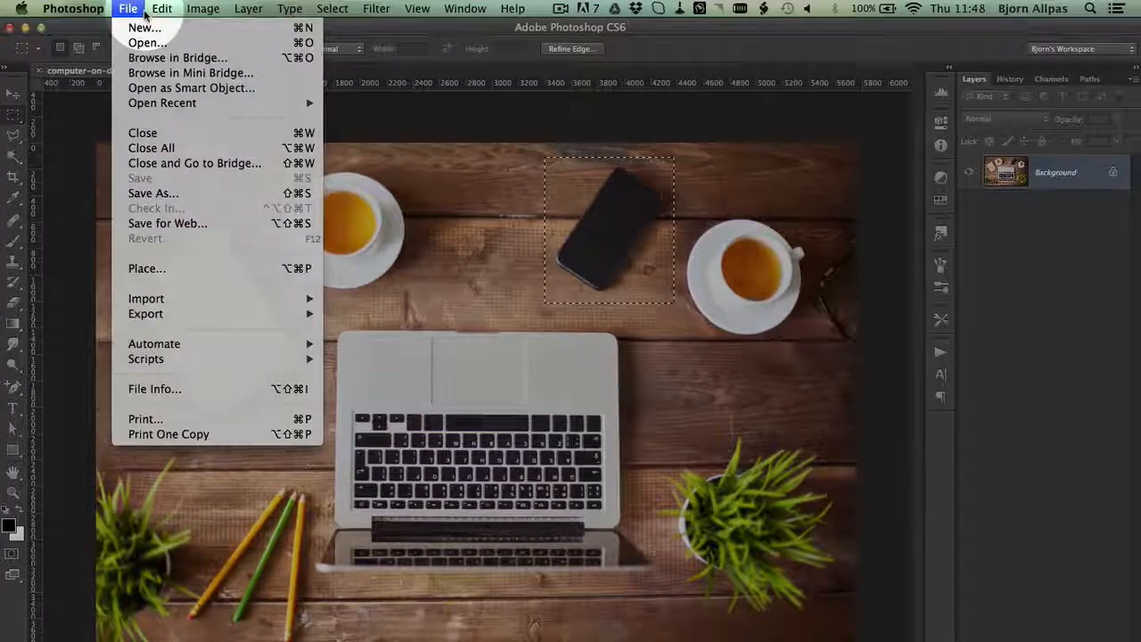
pyautogui.moveTo(163, 9)
pyautogui.click(214, 132)
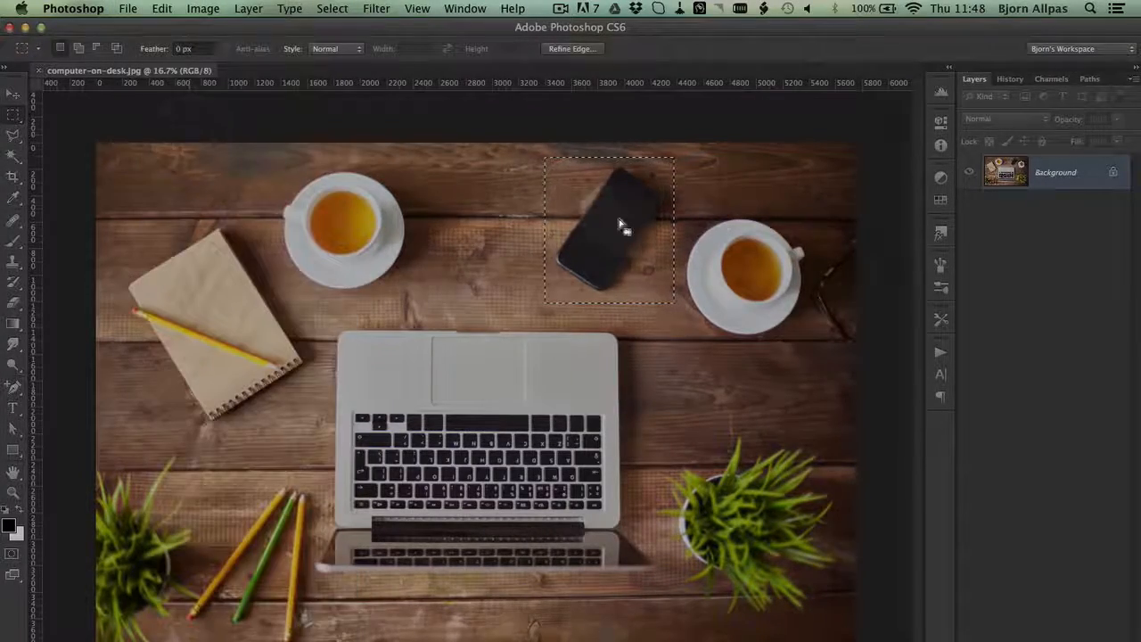
# Create a new layer named phone and paste the copied phone area into it
pyautogui.press('super+shift+n')
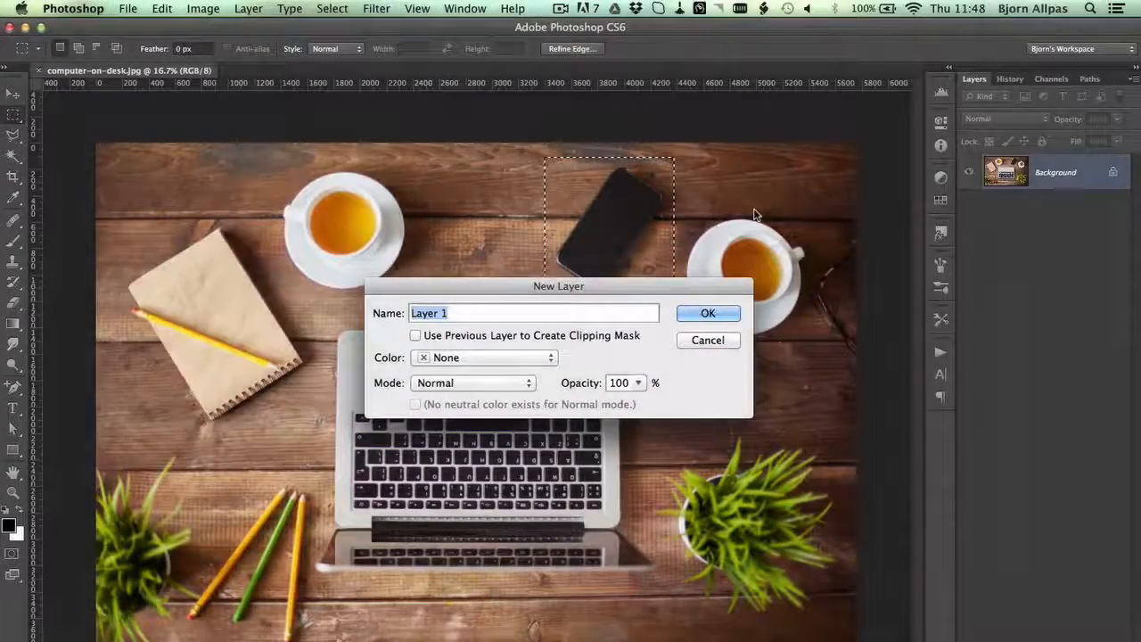
pyautogui.write('phone')
pyautogui.press('Return')
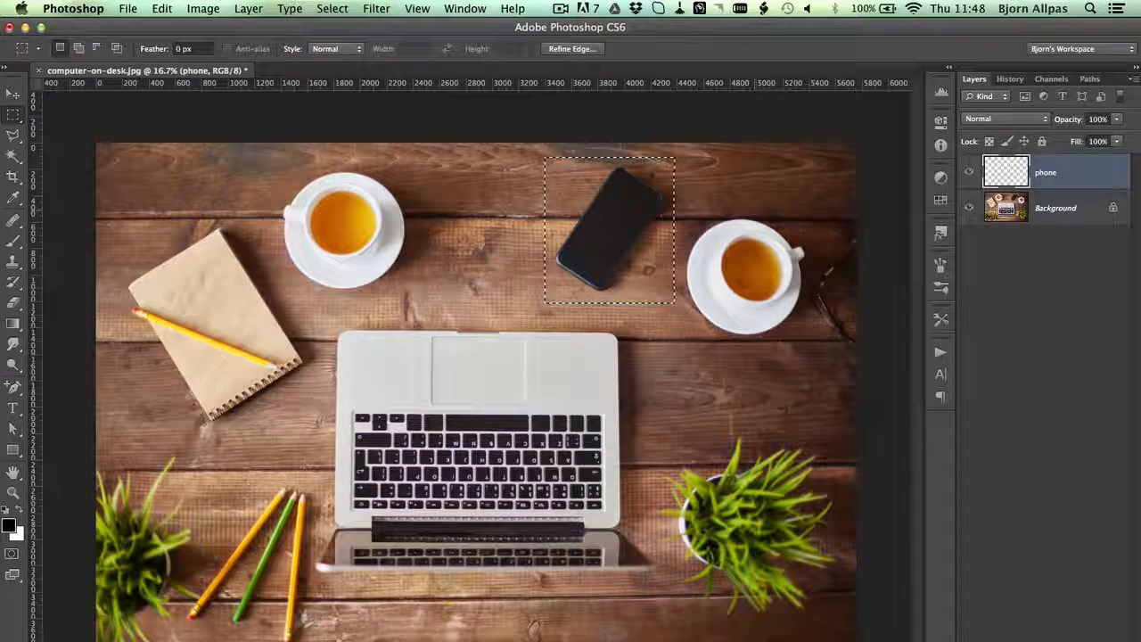
pyautogui.press('super+v')
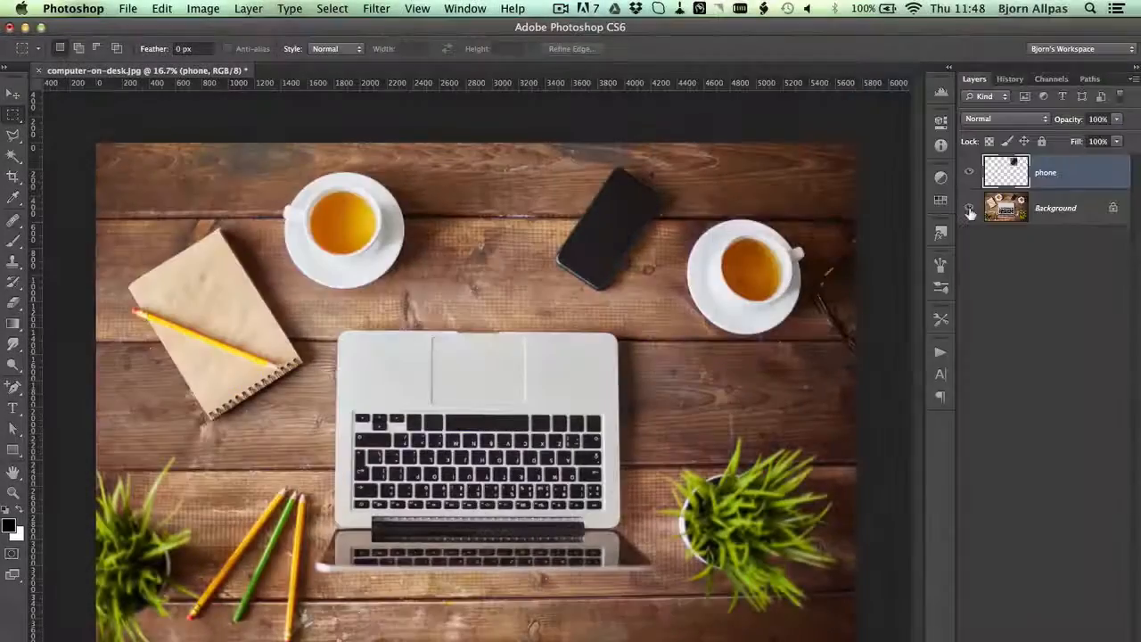
# Toggle the Background layer's visibility off and on to examine the pasted phone area by itself
pyautogui.click(969, 208)
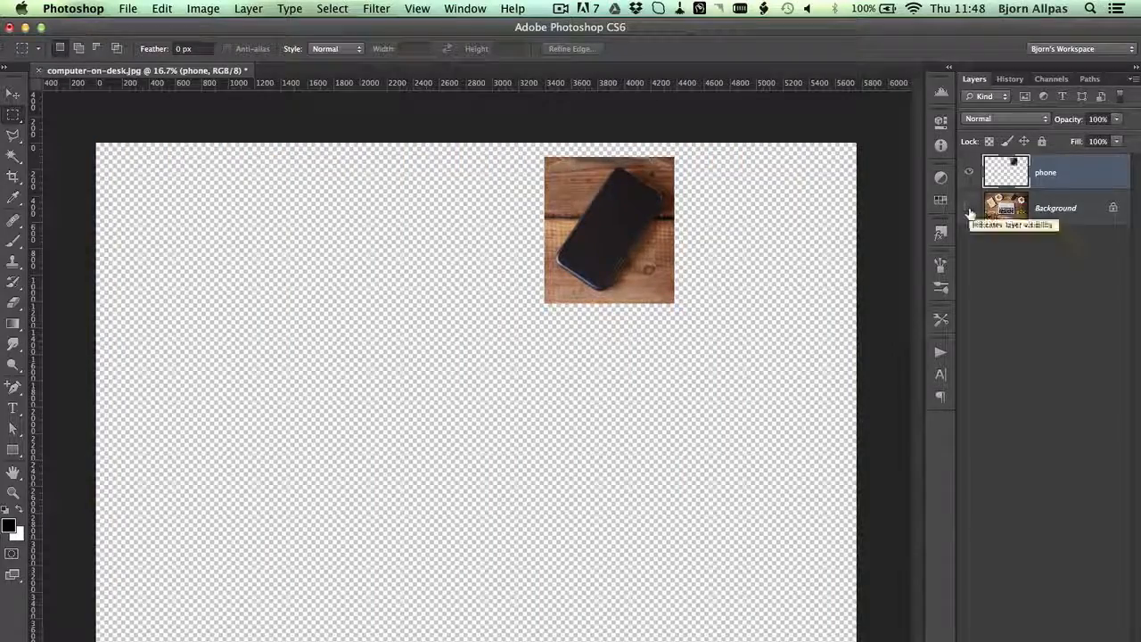
pyautogui.click(969, 211)
pyautogui.click(969, 210)
pyautogui.click(969, 210)
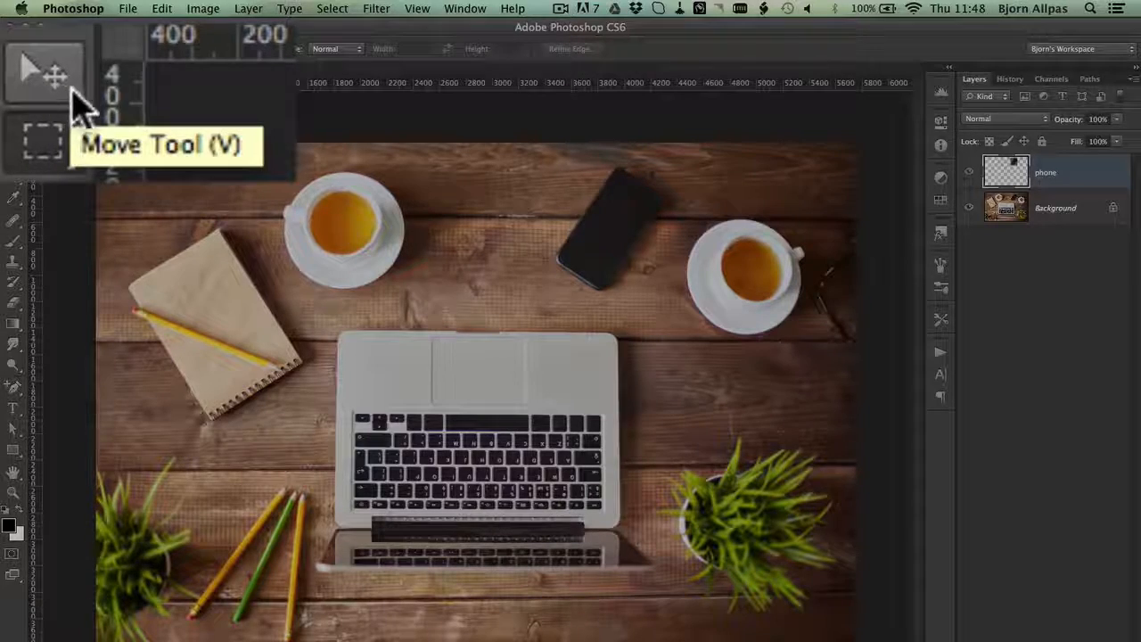
# Move the pasted phone patch down into the space beside the laptop, overlapping the potted plant
pyautogui.click(73, 89)
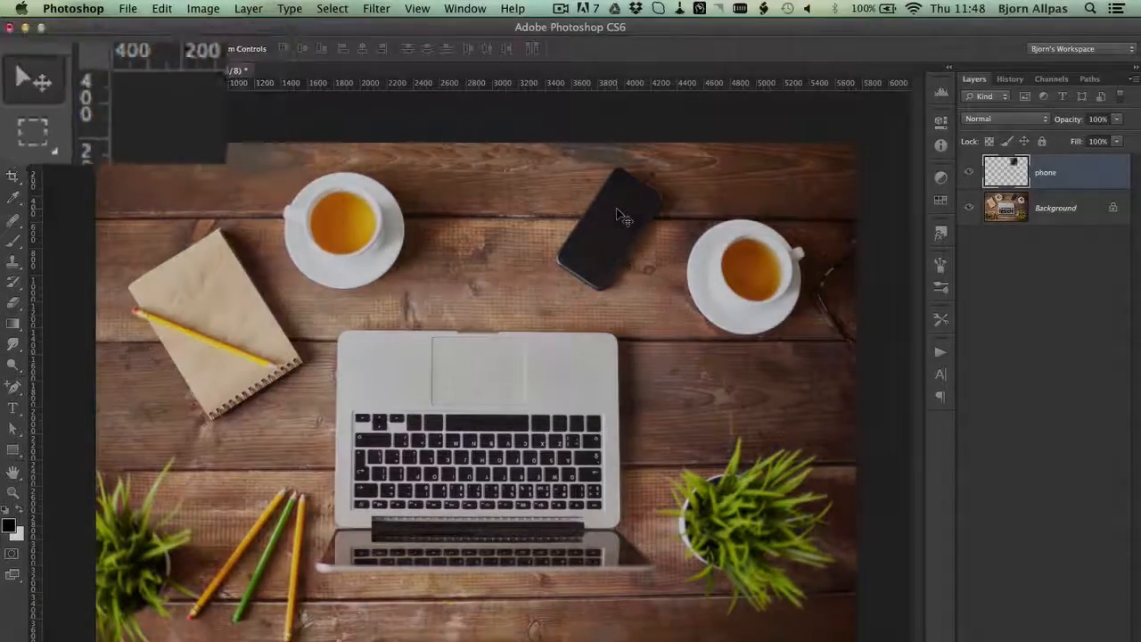
pyautogui.moveTo(634, 192); pyautogui.dragTo(744, 426)
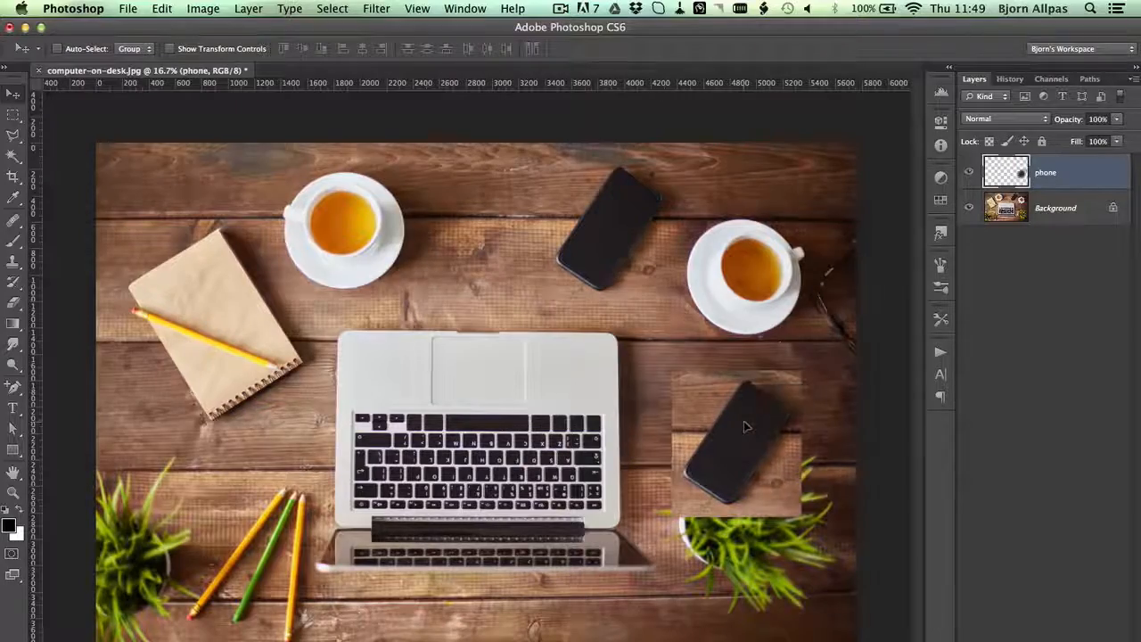
# Select the wood surrounding the copied phone with the Magic Wand, adding areas at a tolerance of 40
pyautogui.press('w')
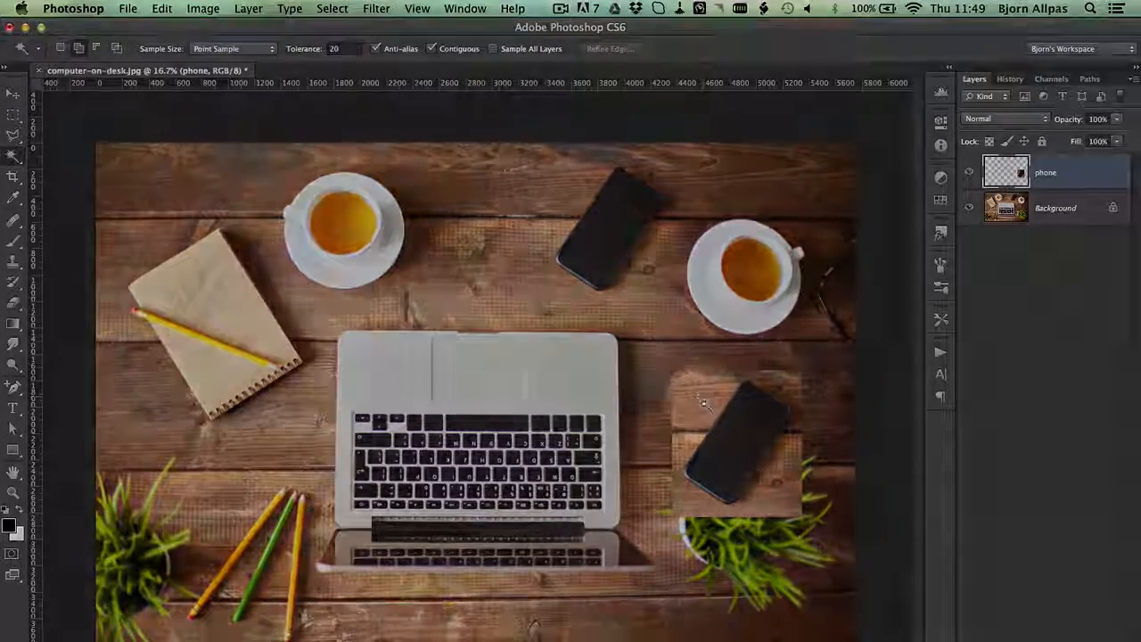
pyautogui.click(703, 403)
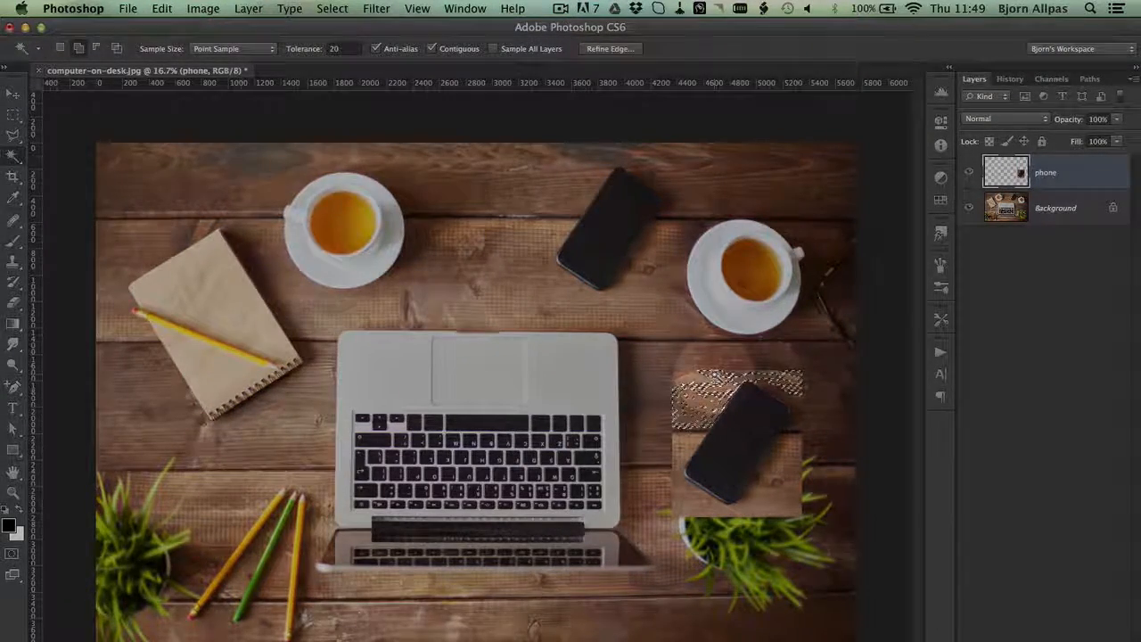
pyautogui.moveTo(344, 49); pyautogui.dragTo(309, 50)
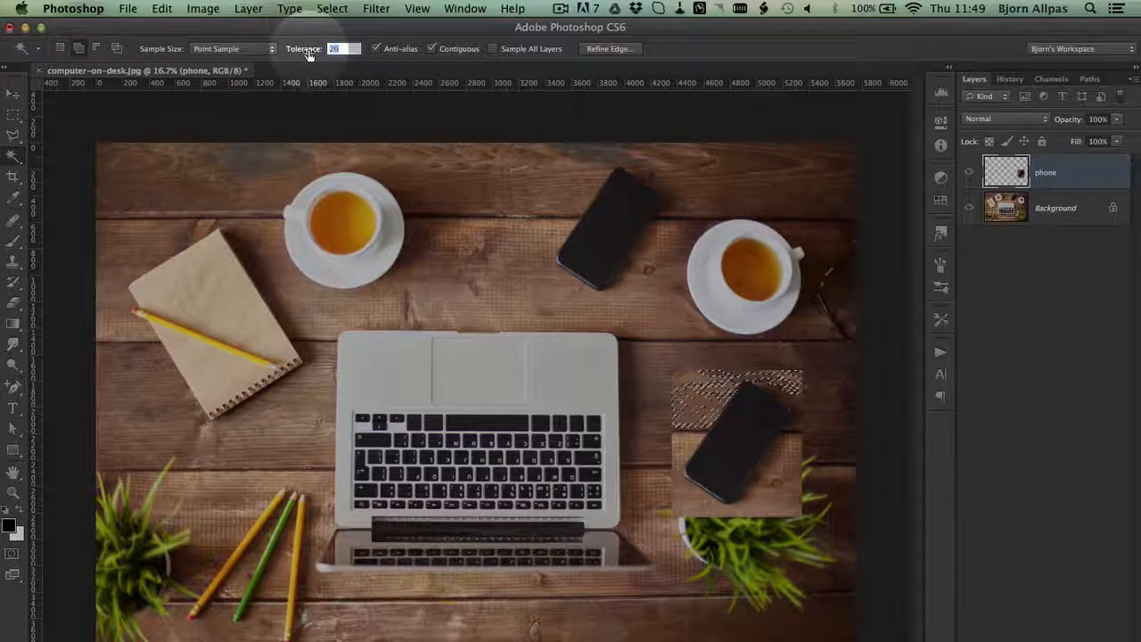
pyautogui.write('40')
pyautogui.click(693, 421)
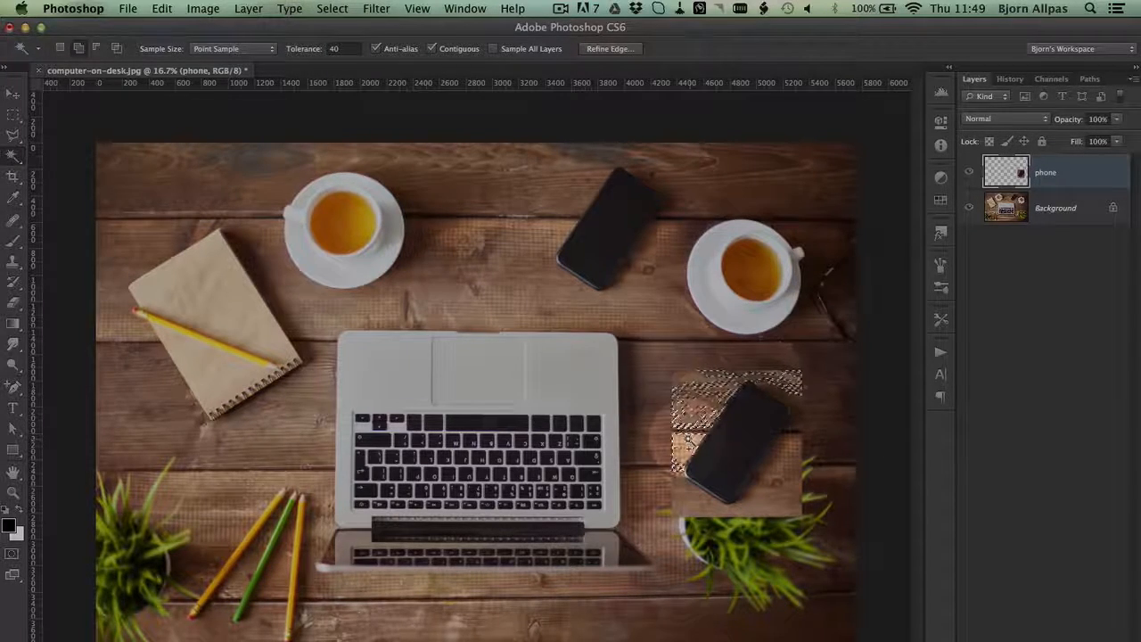
pyautogui.click(789, 401)
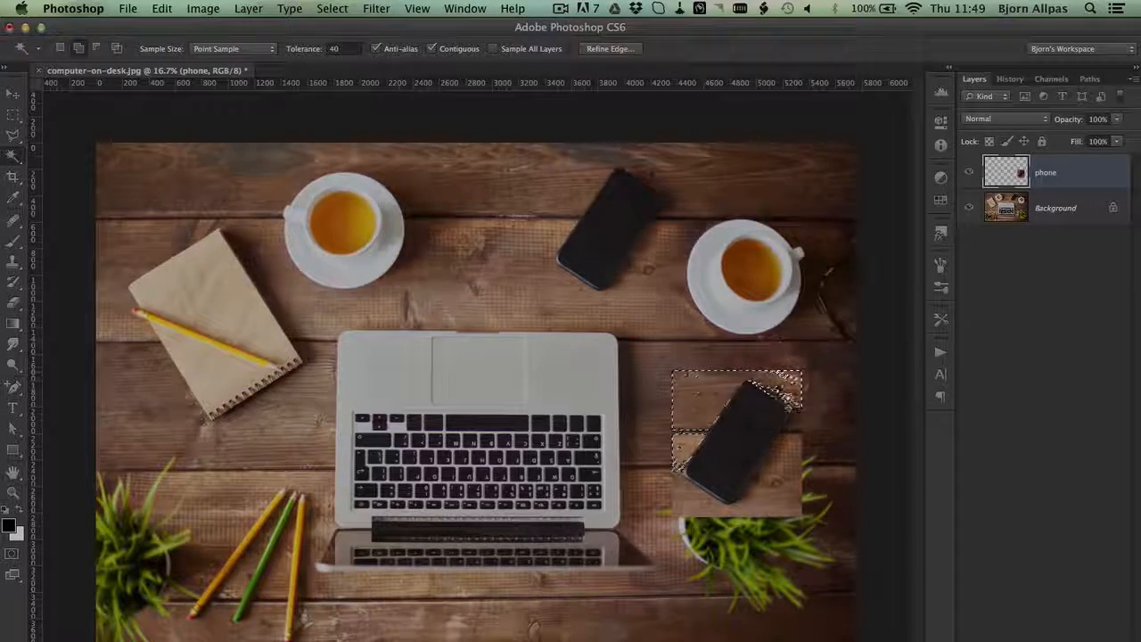
pyautogui.click(788, 418)
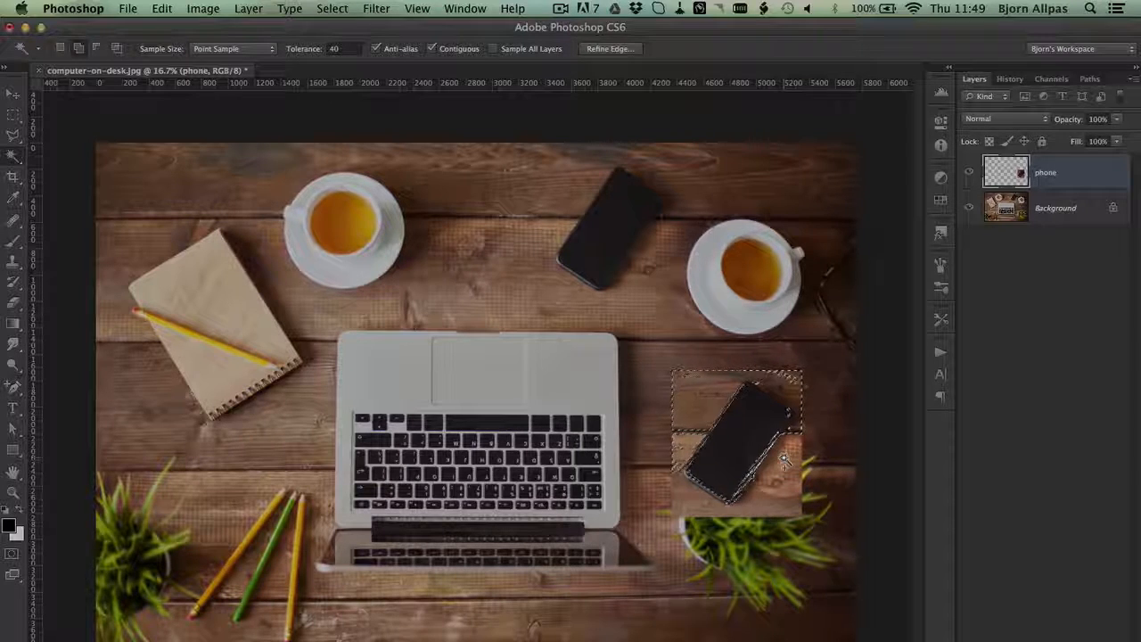
pyautogui.click(782, 455)
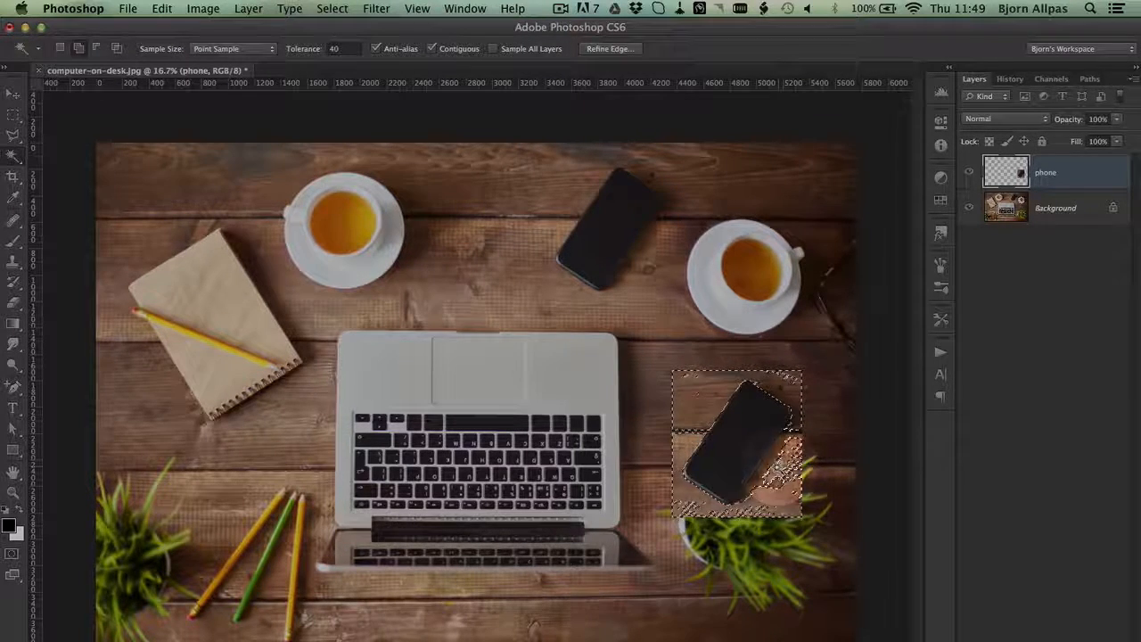
pyautogui.click(777, 483)
pyautogui.click(791, 473)
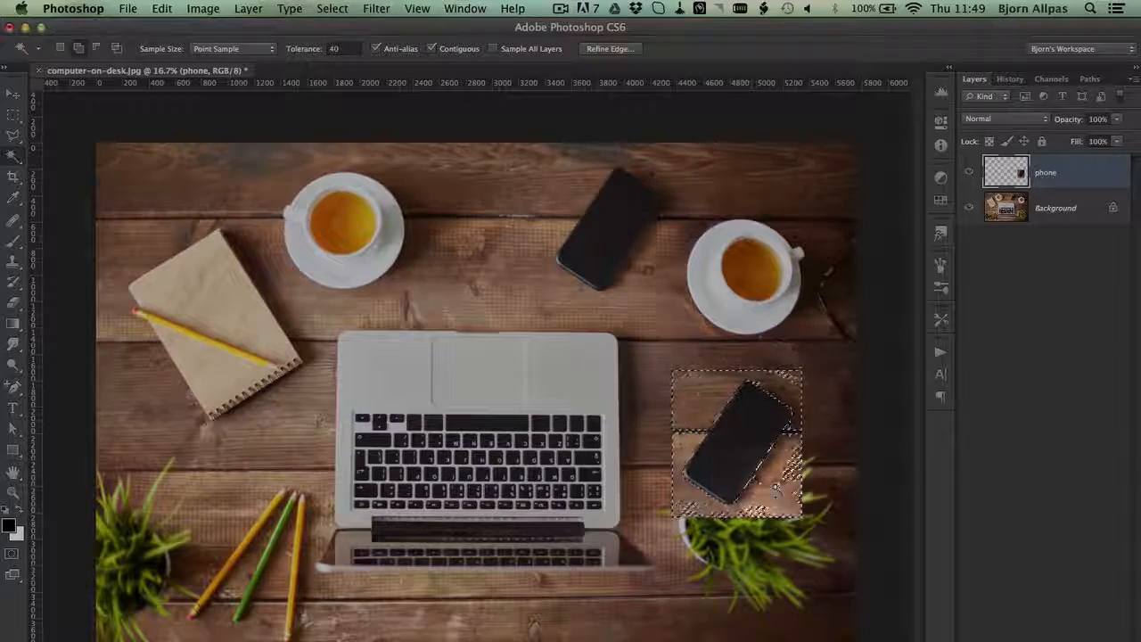
pyautogui.click(689, 509)
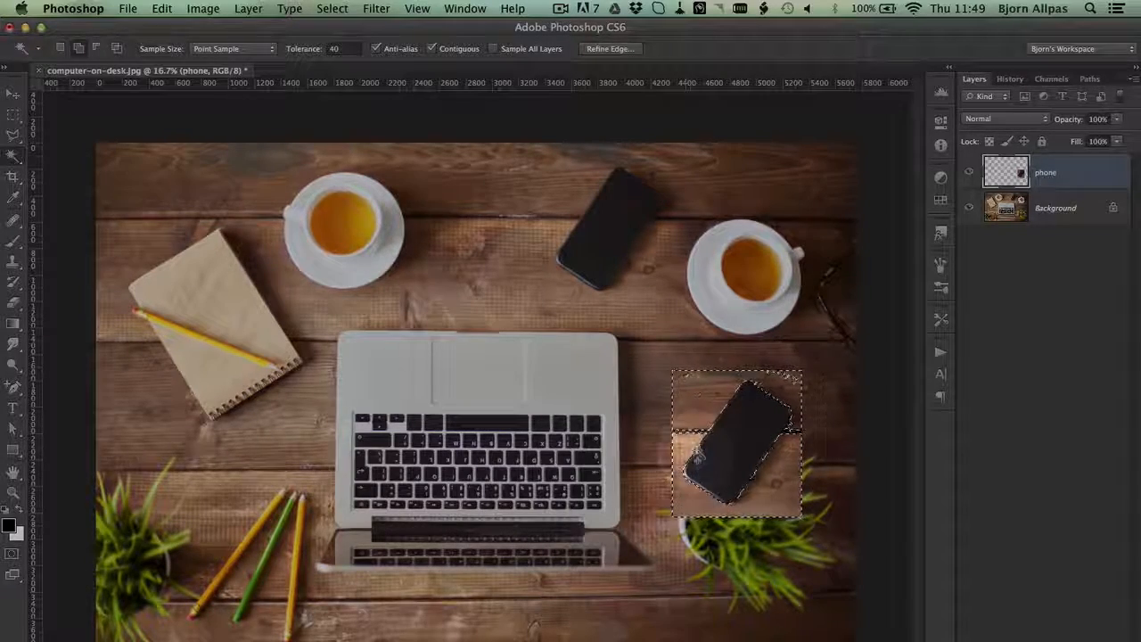
# Add the dark shadow patch beside the copied phone to the selection and delete the selected wood from the phone layer
pyautogui.press('super+space')
pyautogui.moveTo(776, 423); pyautogui.dragTo(837, 449)
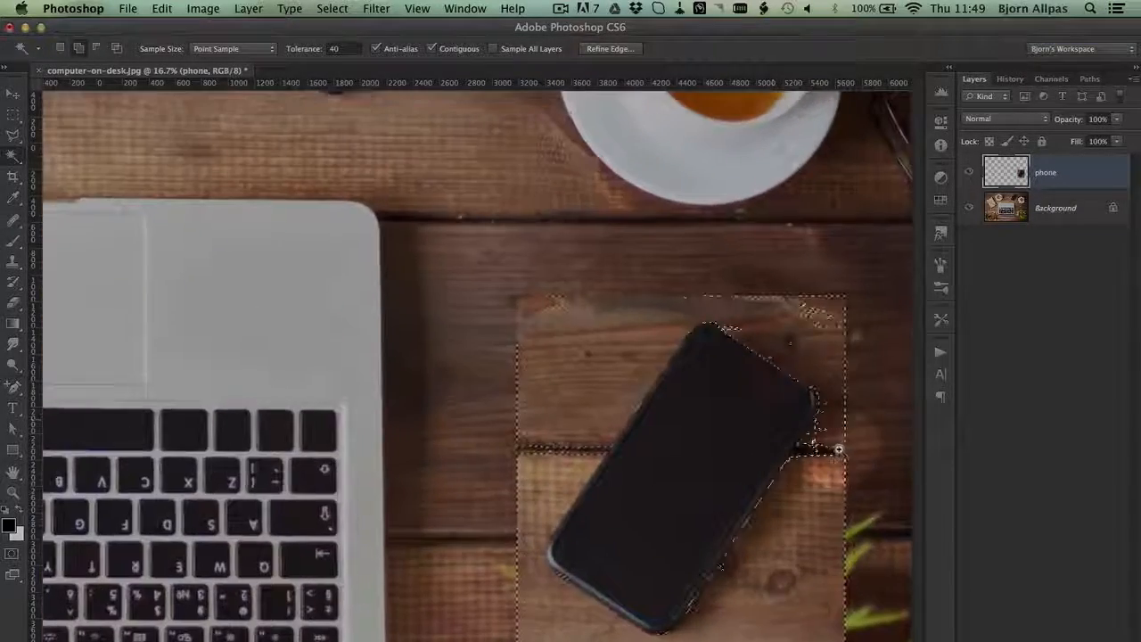
pyautogui.keyDown('shift'); pyautogui.click(814, 432); pyautogui.keyUp('shift')
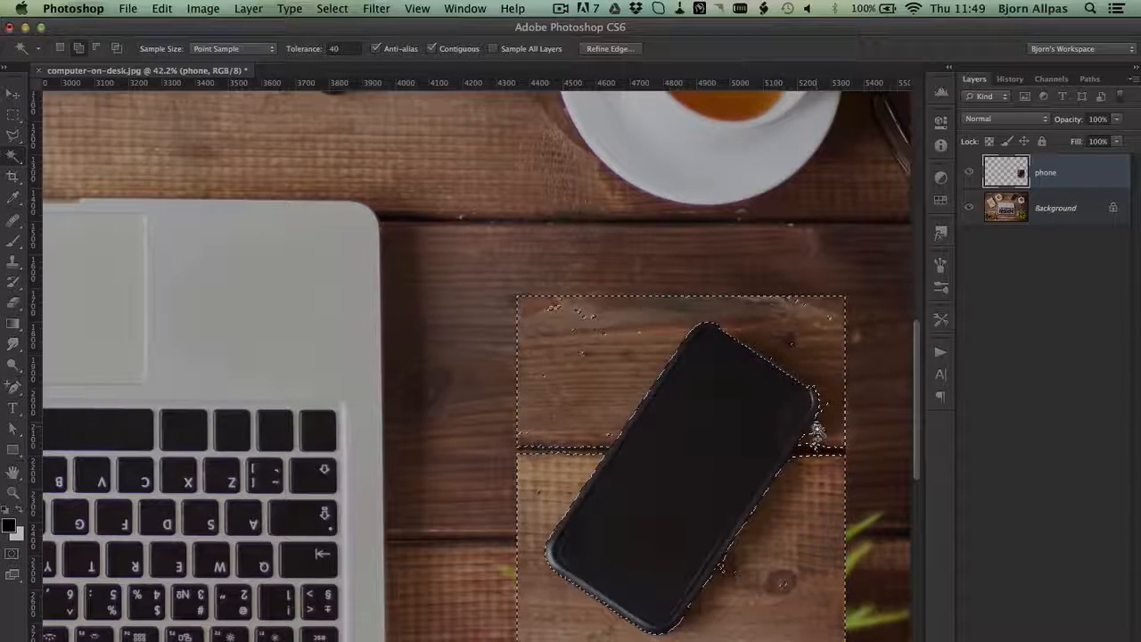
pyautogui.press('super+z')
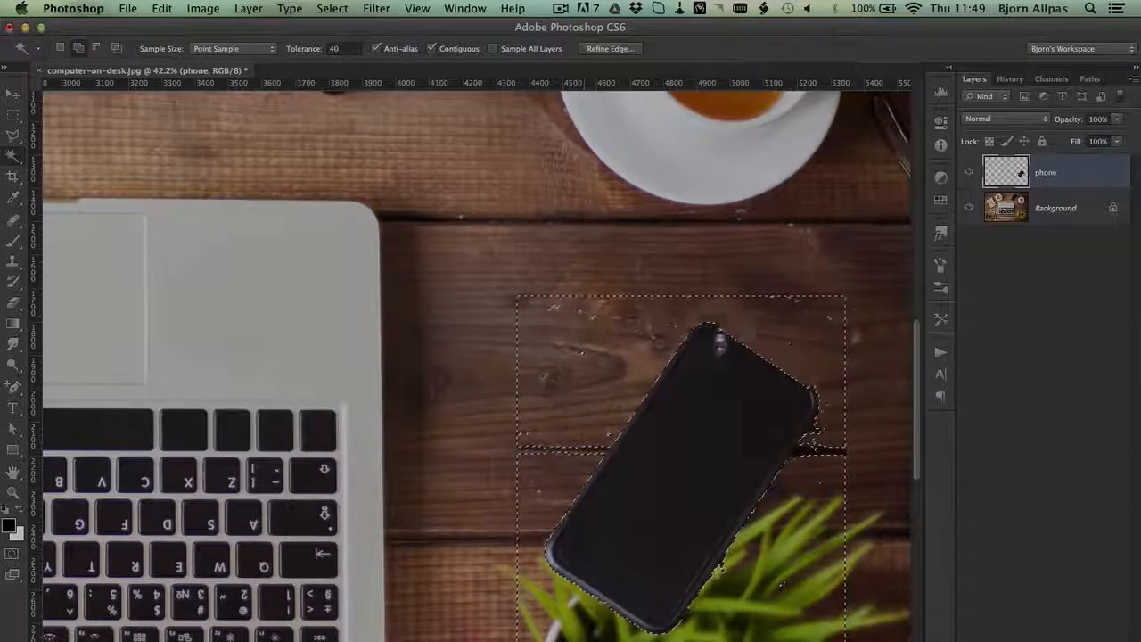
pyautogui.press('super+d')
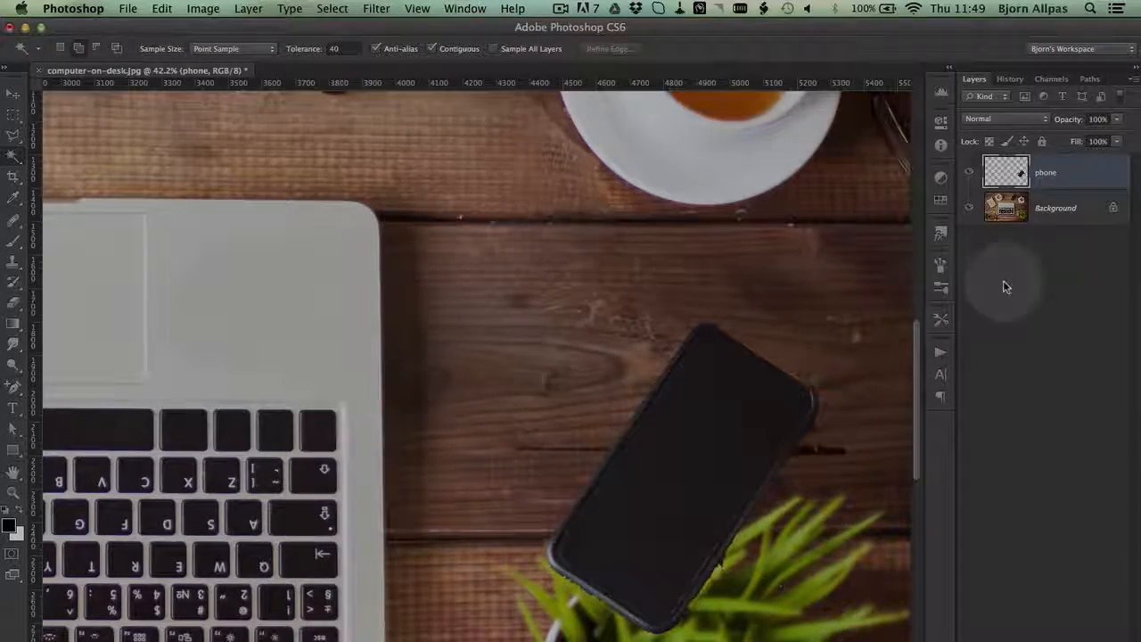
# With the Background layer temporarily hidden, erase the leftover wood fragments around the phone using a size 80 Eraser
pyautogui.click(968, 207)
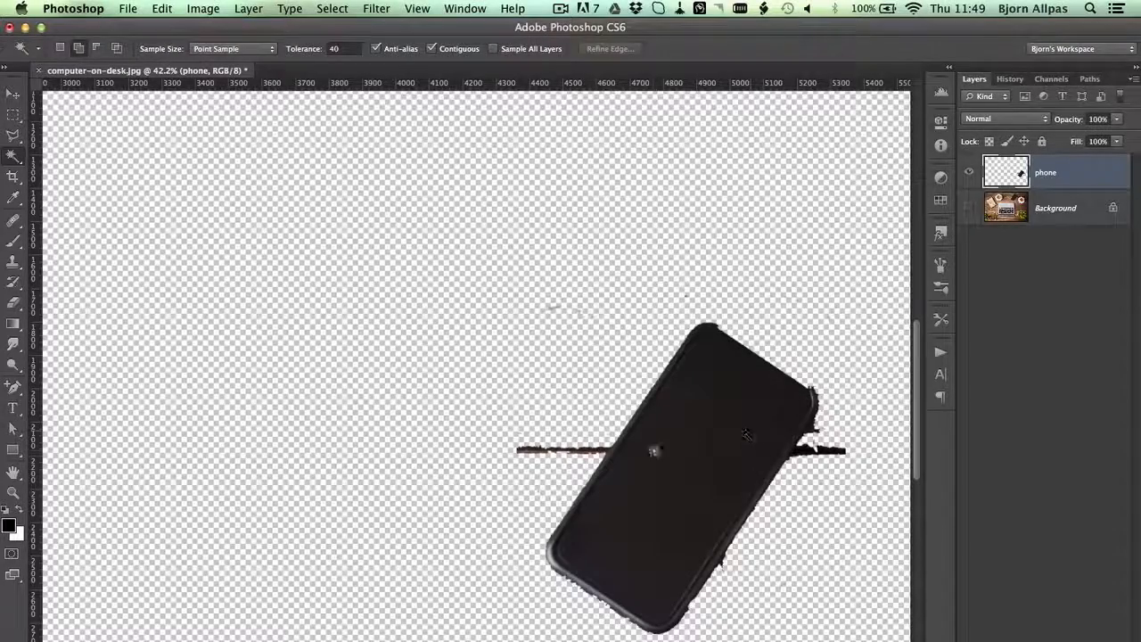
pyautogui.press('e')
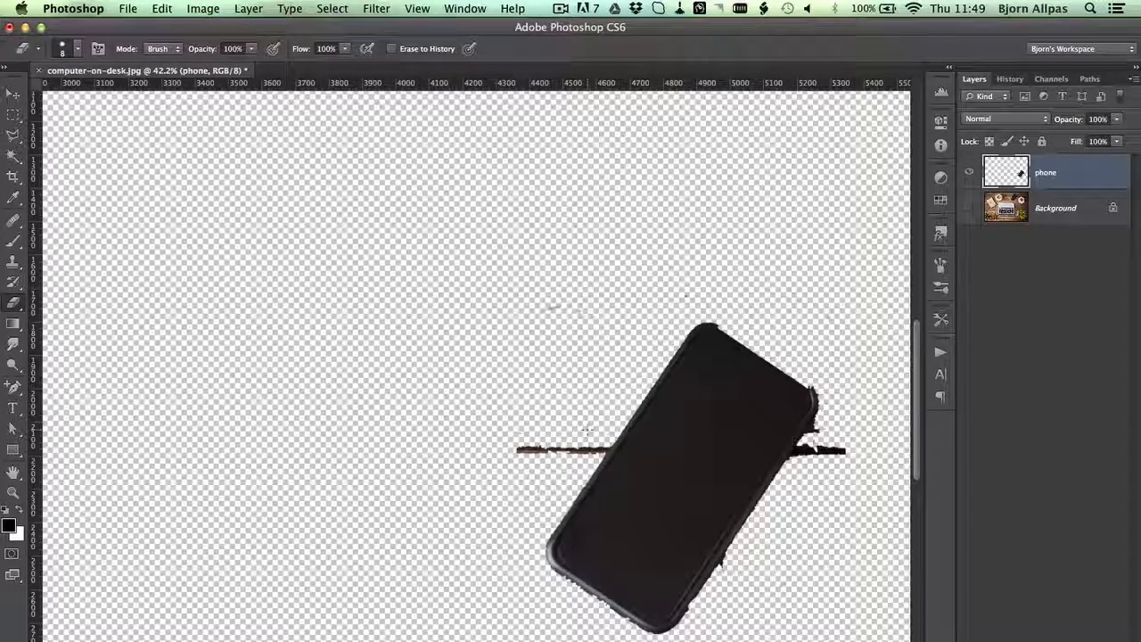
pyautogui.press(']')
pyautogui.press(']')
pyautogui.press(']')
pyautogui.press(']')
pyautogui.press(']')
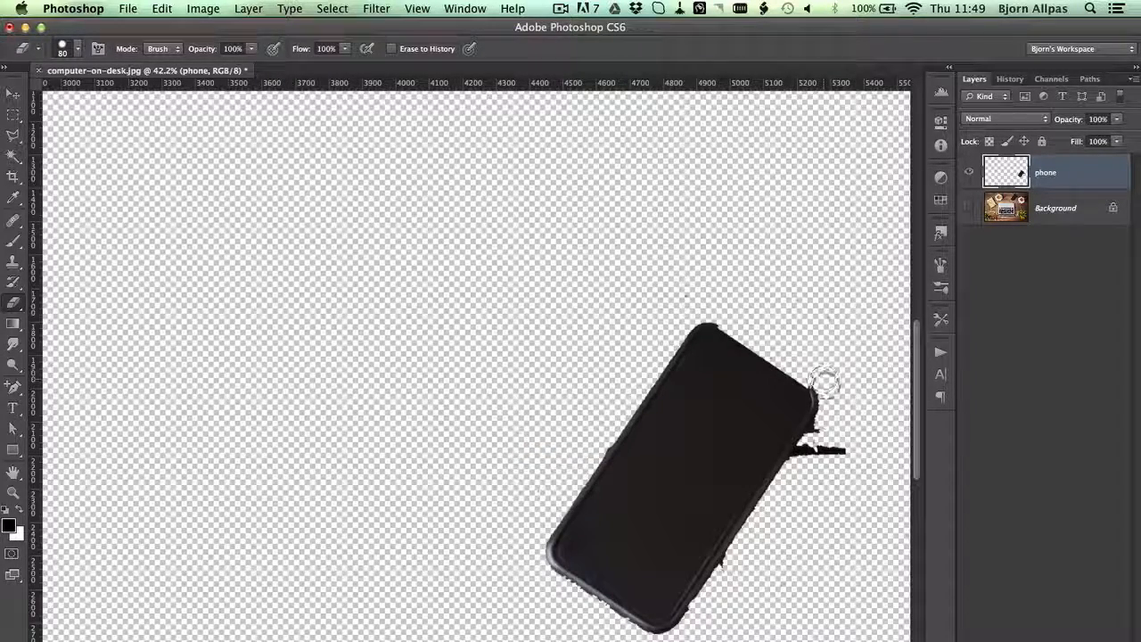
pyautogui.moveTo(824, 383)
pyautogui.mouseDown()
pyautogui.moveTo(802, 486)
pyautogui.moveTo(683, 603)
pyautogui.moveTo(683, 624)
pyautogui.moveTo(617, 638)
pyautogui.mouseUp()
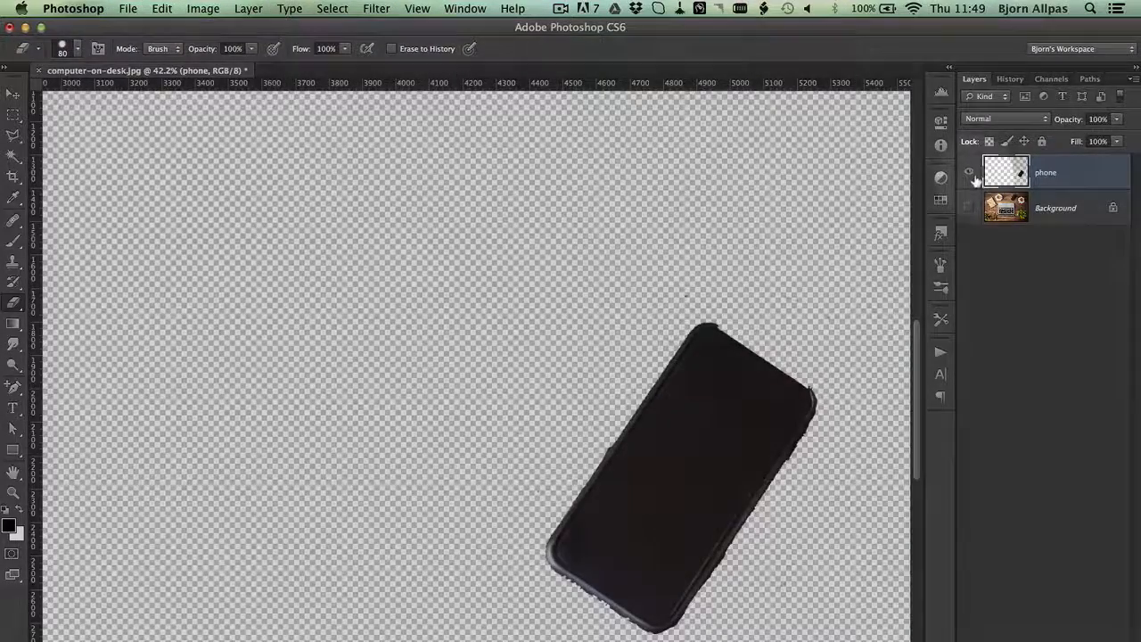
pyautogui.click(969, 207)
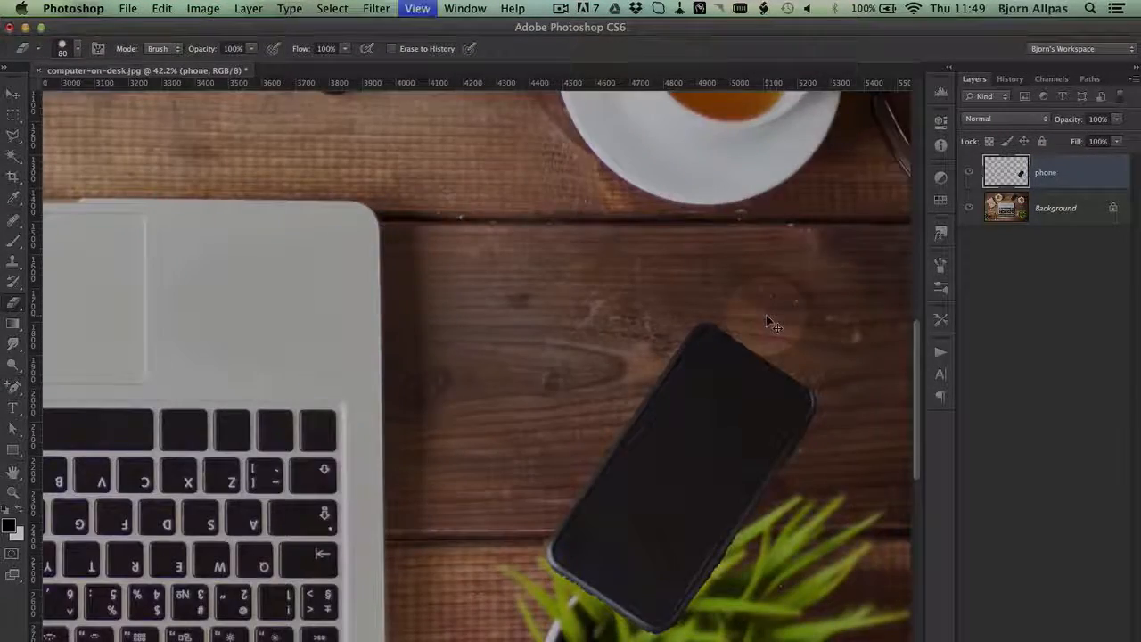
# Rotate the phone copy about a quarter turn counterclockwise and place it between the right-hand tea cup and the potted plant
pyautogui.press('super+0')
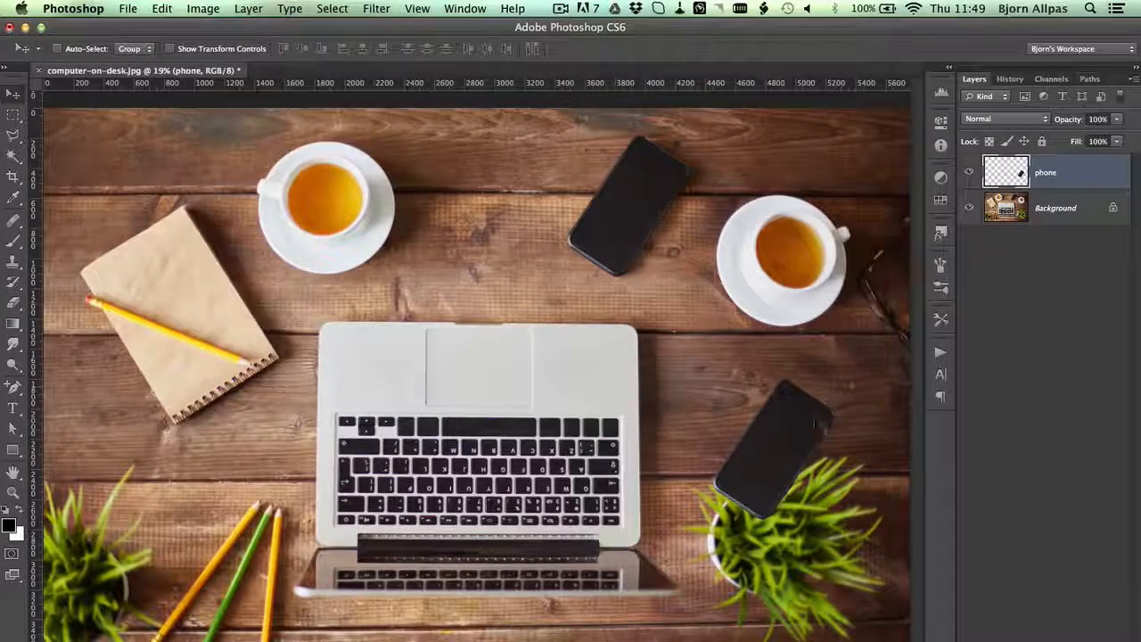
pyautogui.moveTo(807, 434); pyautogui.dragTo(751, 388)
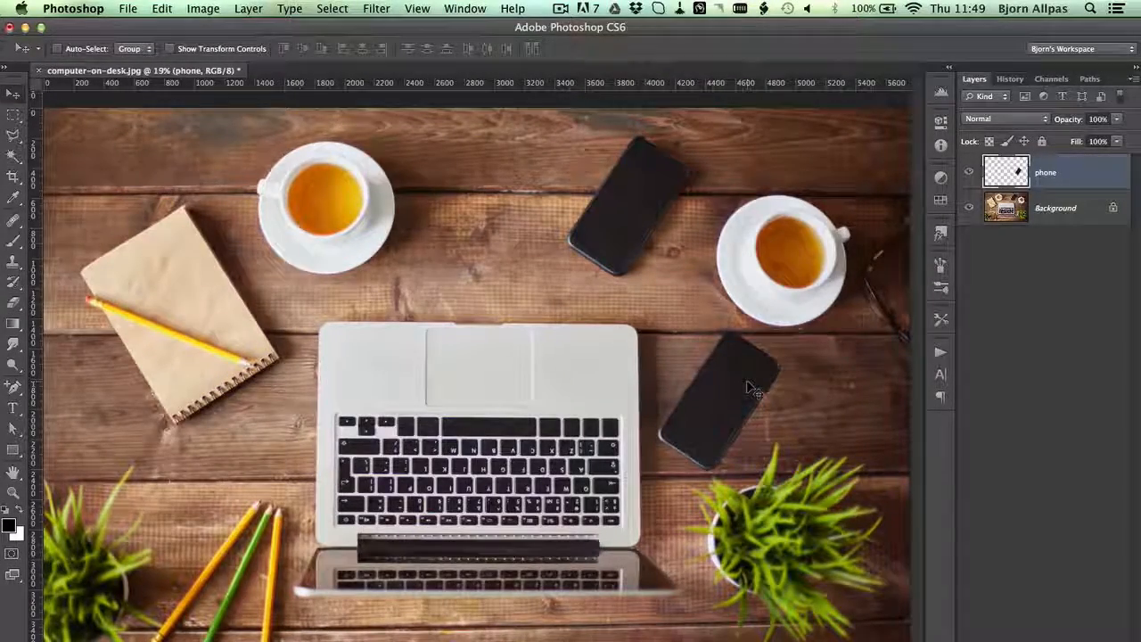
pyautogui.press('super+minus')
pyautogui.press('super+t')
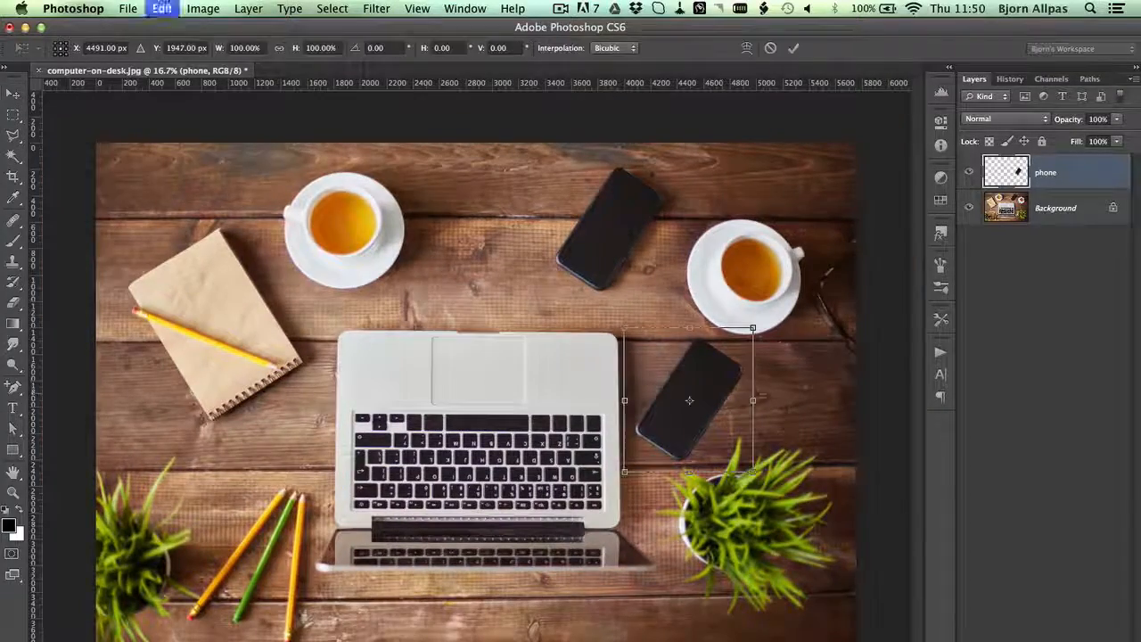
pyautogui.moveTo(779, 381); pyautogui.dragTo(666, 335)
pyautogui.press('Return')
pyautogui.moveTo(701, 432); pyautogui.dragTo(751, 424)
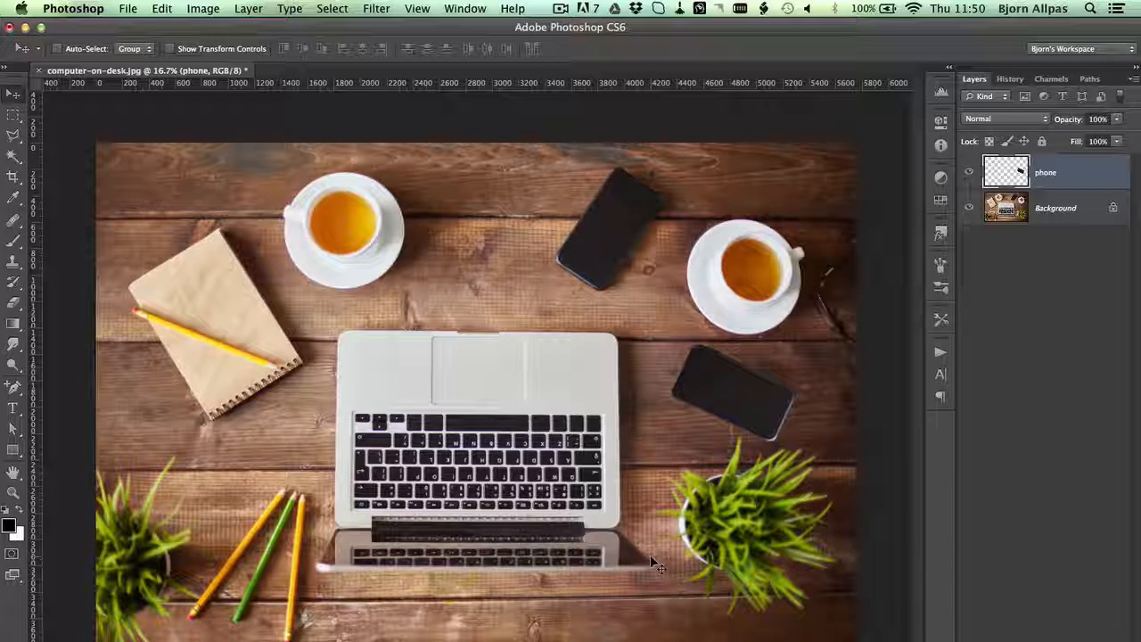
# Delete the phone layer, keeping only the Background layer
pyautogui.press('m')
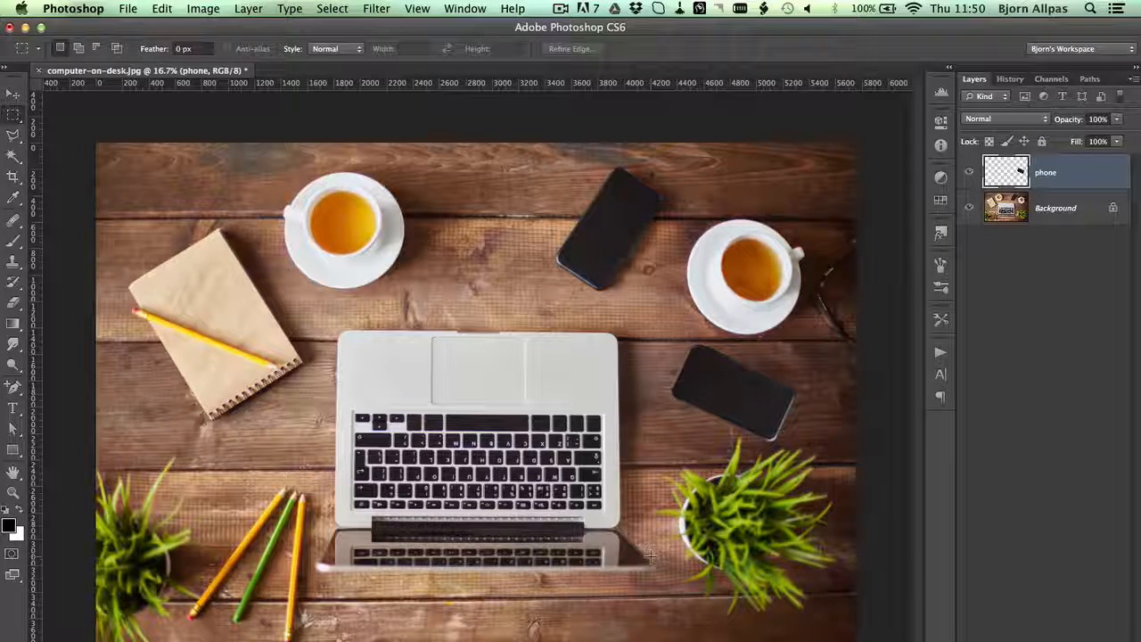
pyautogui.click(1061, 220)
pyautogui.click(1073, 183)
pyautogui.press('Delete')
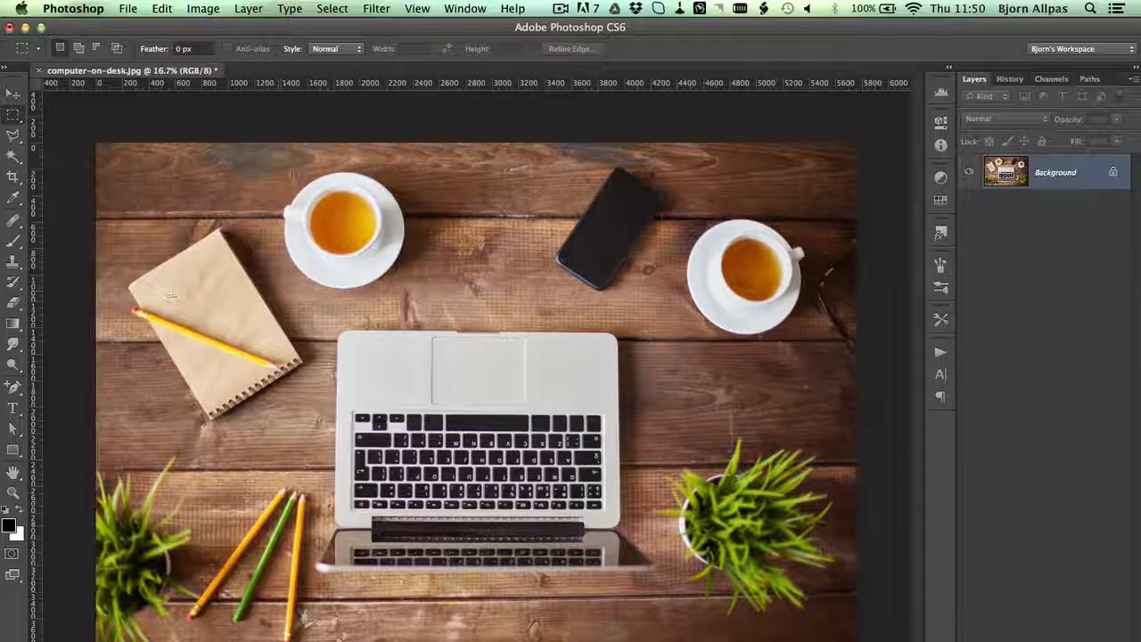
# Select a rectangular area around the left-hand tea cup and saucer and copy it
pyautogui.moveTo(276, 168); pyautogui.dragTo(415, 297)
pyautogui.press('super+c')
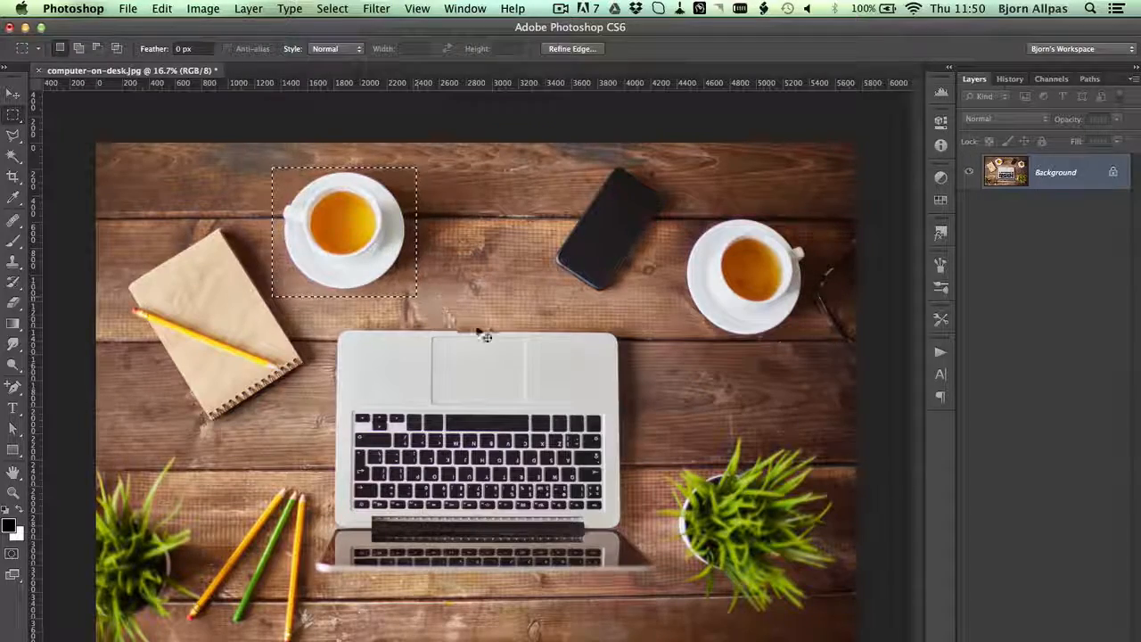
# Paste the copied tea cup five times onto new layers and hide the Background layer
pyautogui.press('super+v')
pyautogui.press('super+v')
pyautogui.press('super+v')
pyautogui.press('super+v')
pyautogui.press('super+v')
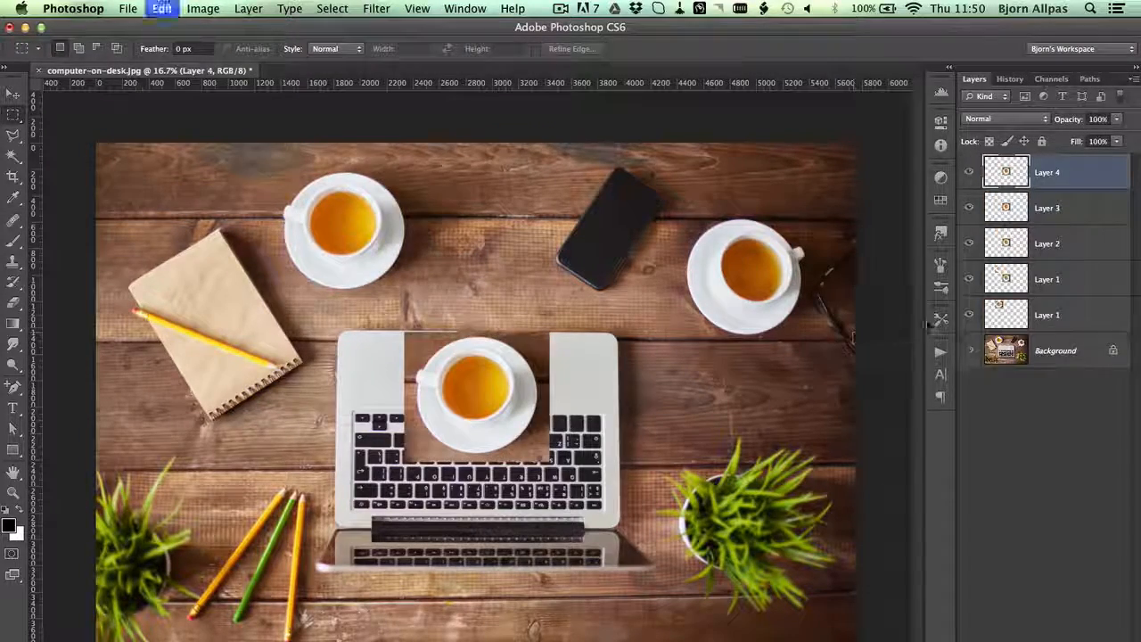
pyautogui.click(968, 350)
# Spread the cup copies over the canvas: Layer 2 upper right, Layer 3 lower left, Layer 4 lower right, Layer 5 near the centre
pyautogui.click(1055, 282)
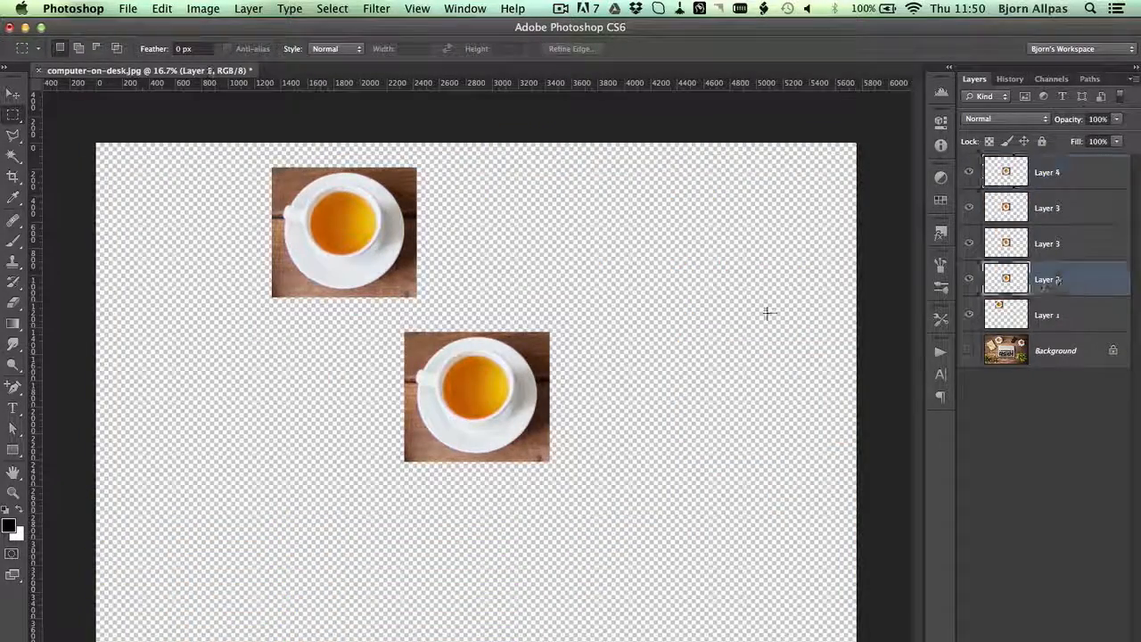
pyautogui.press('v')
pyautogui.moveTo(553, 381); pyautogui.dragTo(765, 283)
pyautogui.click(1035, 251)
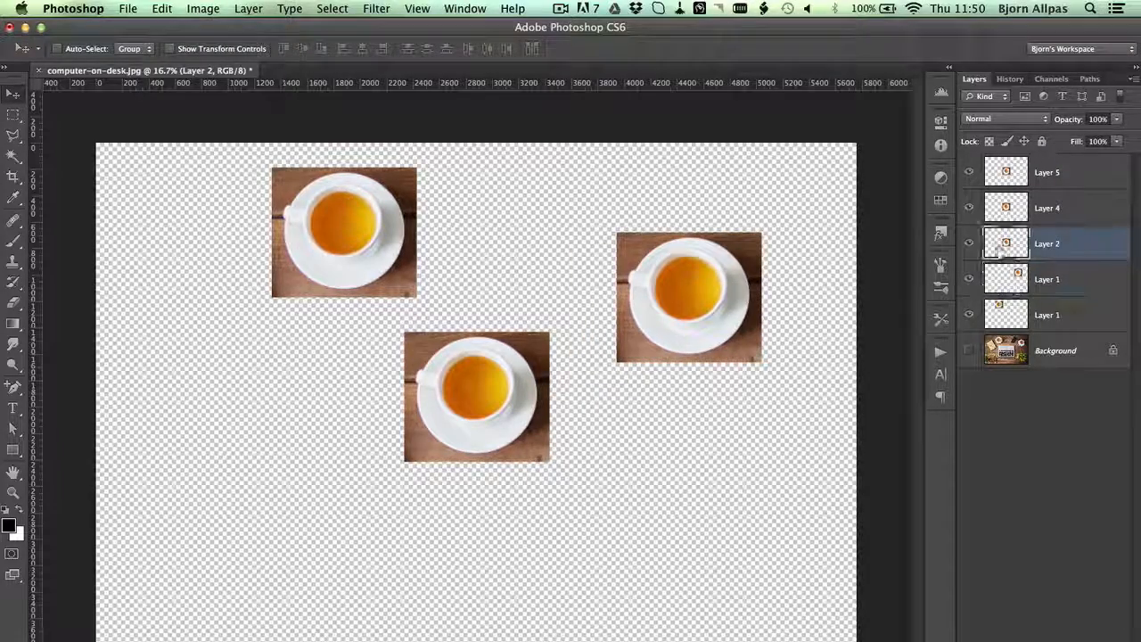
pyautogui.moveTo(615, 323); pyautogui.dragTo(399, 420)
pyautogui.click(1077, 207)
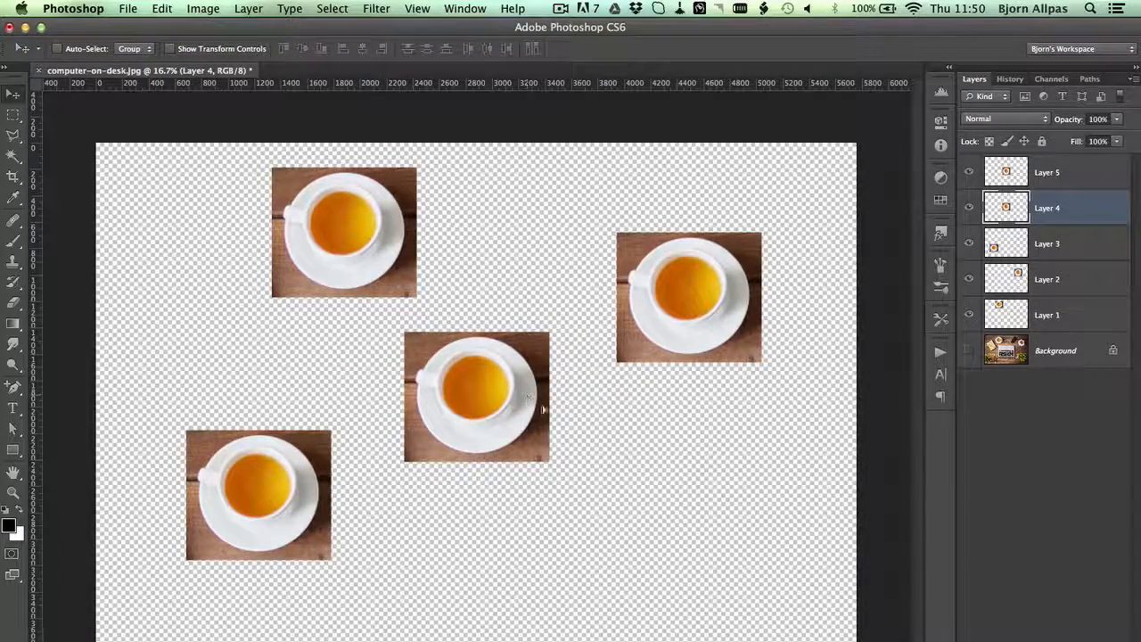
pyautogui.moveTo(533, 396); pyautogui.dragTo(745, 526)
pyautogui.click(1077, 172)
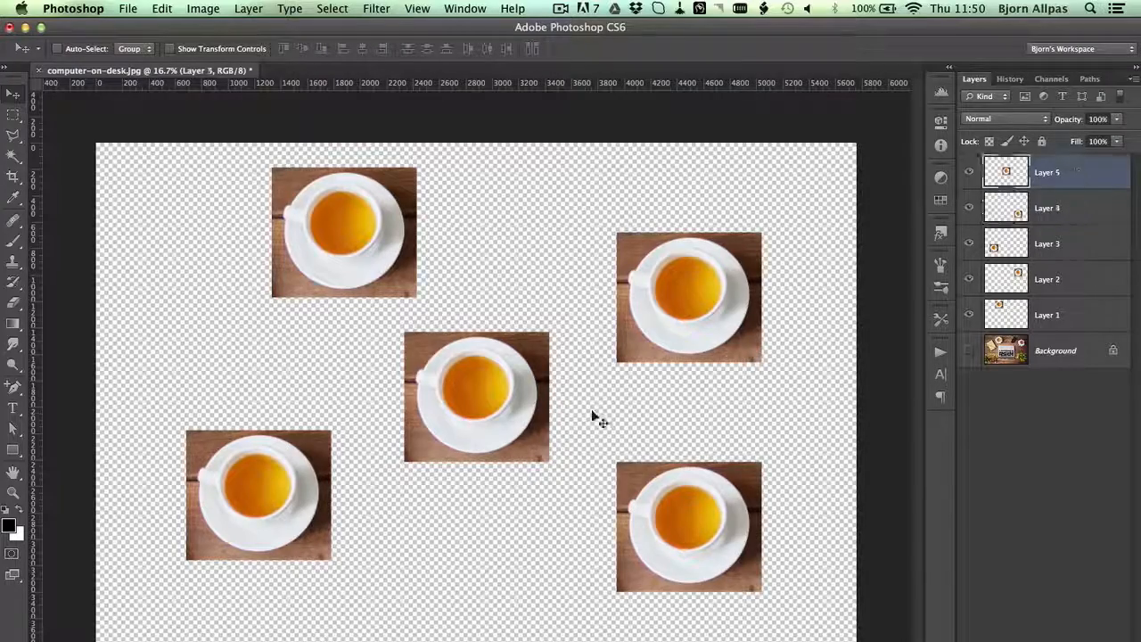
pyautogui.moveTo(594, 415)
pyautogui.mouseDown()
pyautogui.moveTo(661, 275)
pyautogui.moveTo(647, 282)
pyautogui.moveTo(597, 426)
pyautogui.mouseUp()
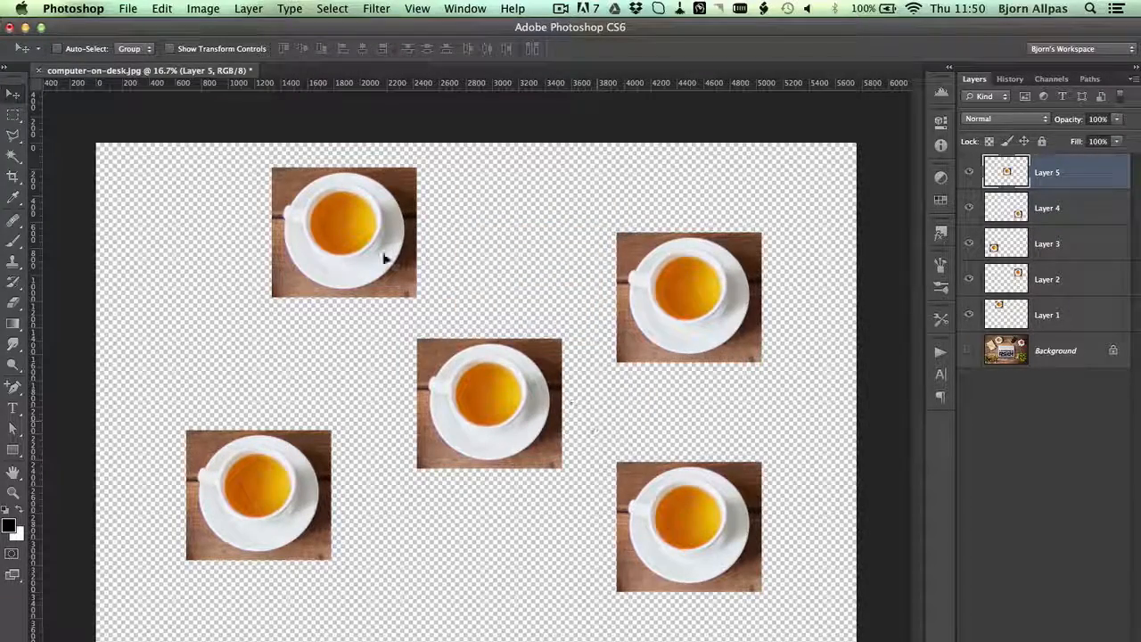
# Select all five tea cup layers together, from Layer 5 down to Layer 1, leaving out the Background layer
pyautogui.keyDown('shift'); pyautogui.click(1079, 324); pyautogui.keyUp('shift')
pyautogui.click(1098, 182)
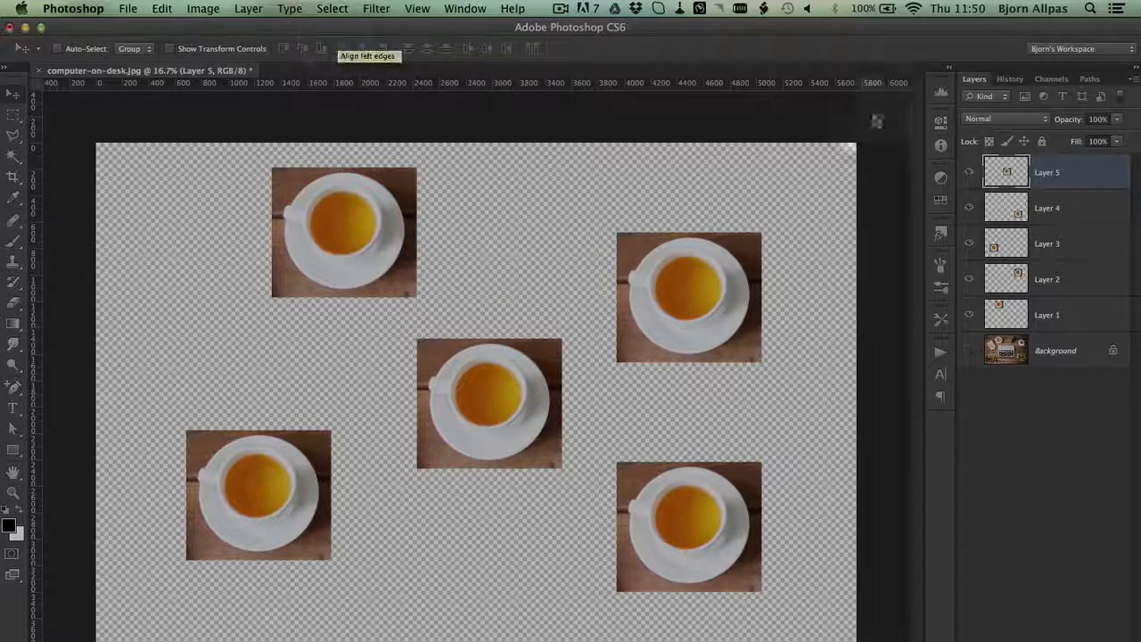
pyautogui.click(1081, 183)
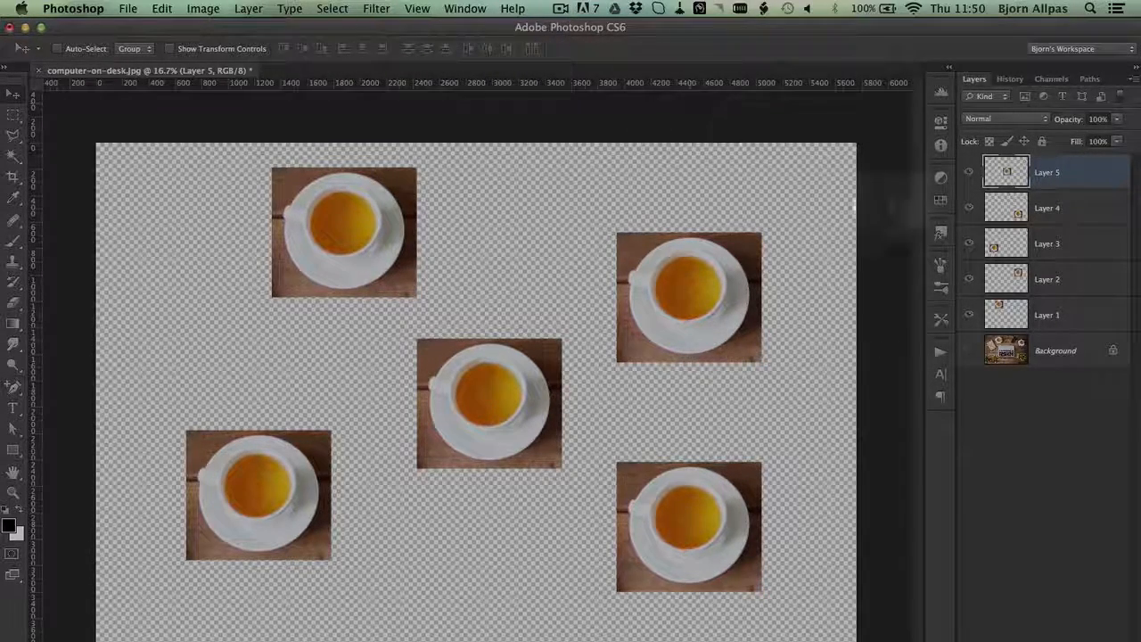
pyautogui.keyDown('shift'); pyautogui.click(1081, 316); pyautogui.keyUp('shift')
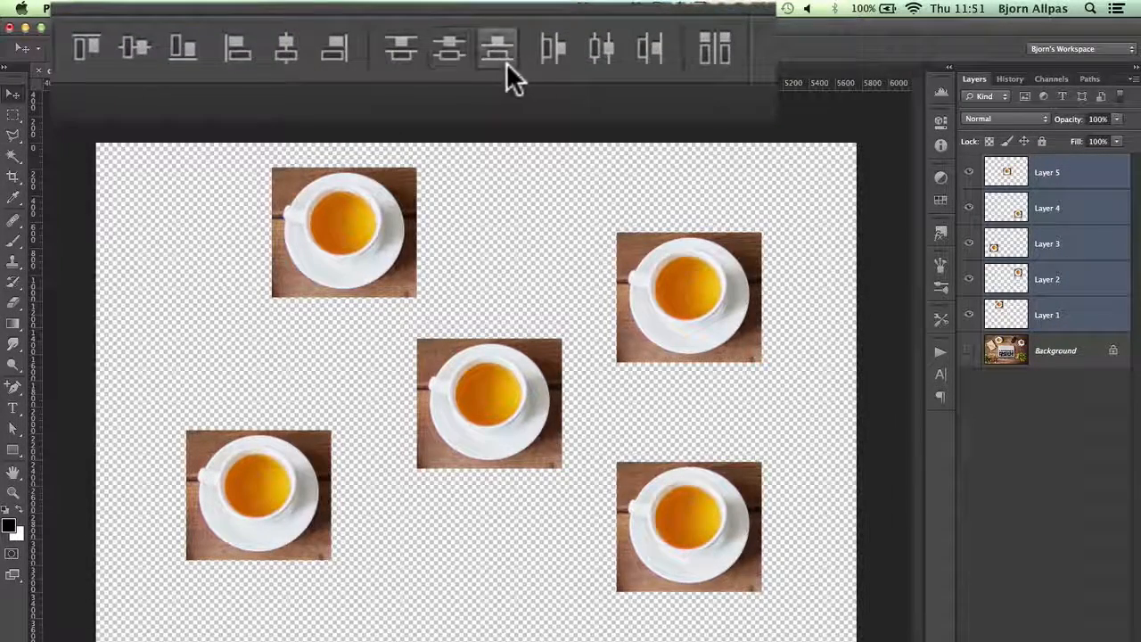
# Try aligning the selected cup layers by top edges, vertical centers and bottom edges, undoing each alignment
pyautogui.click(85, 52)
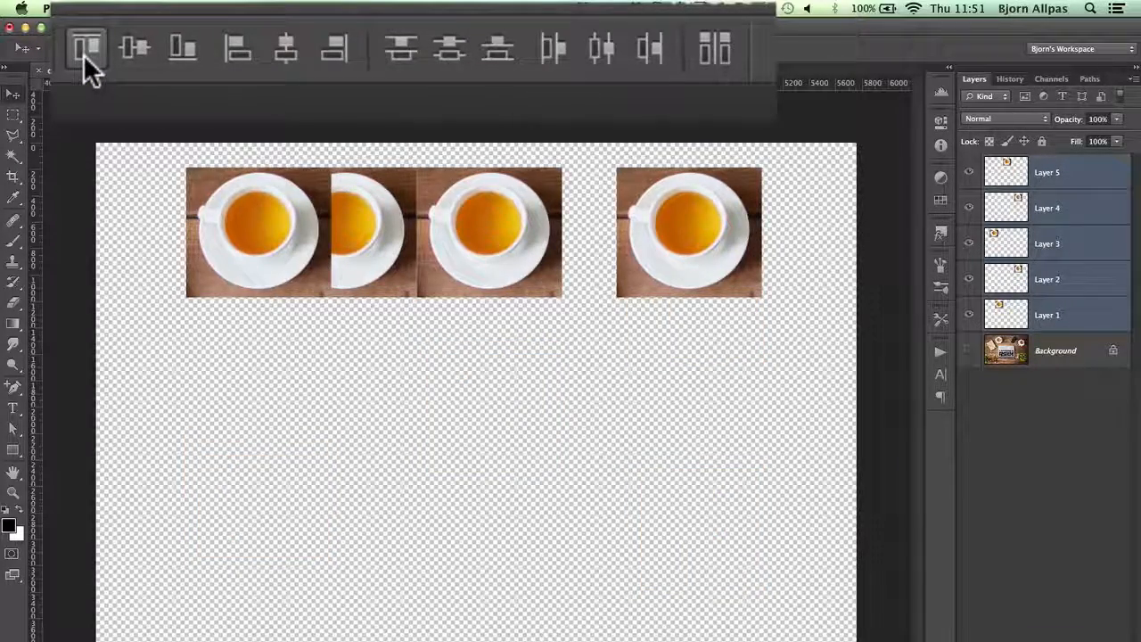
pyautogui.press('super+z')
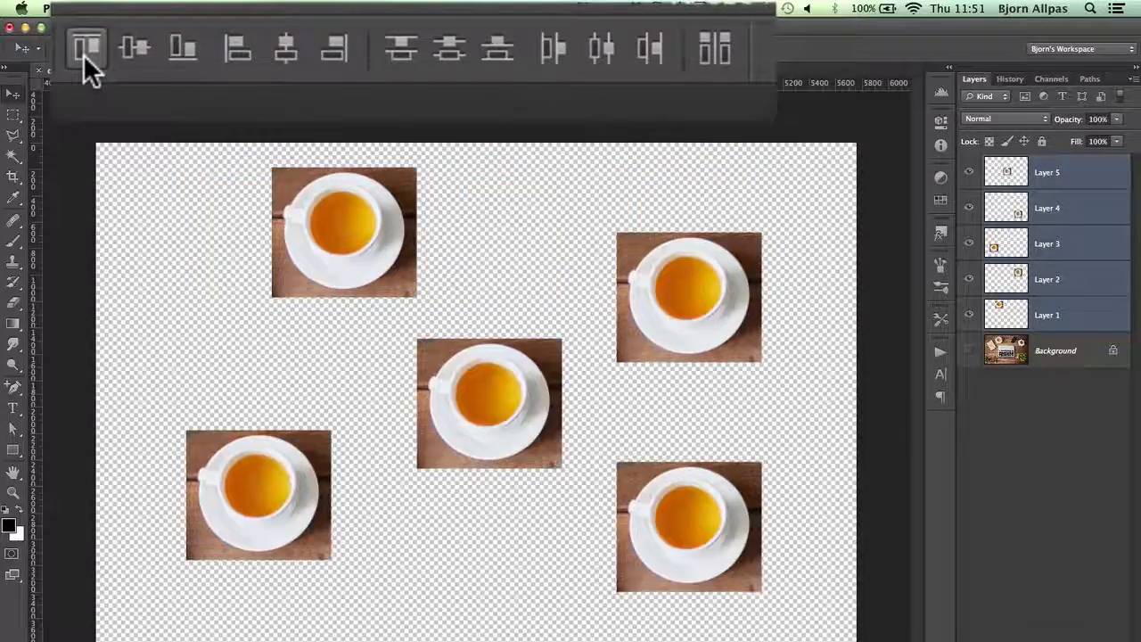
pyautogui.click(131, 50)
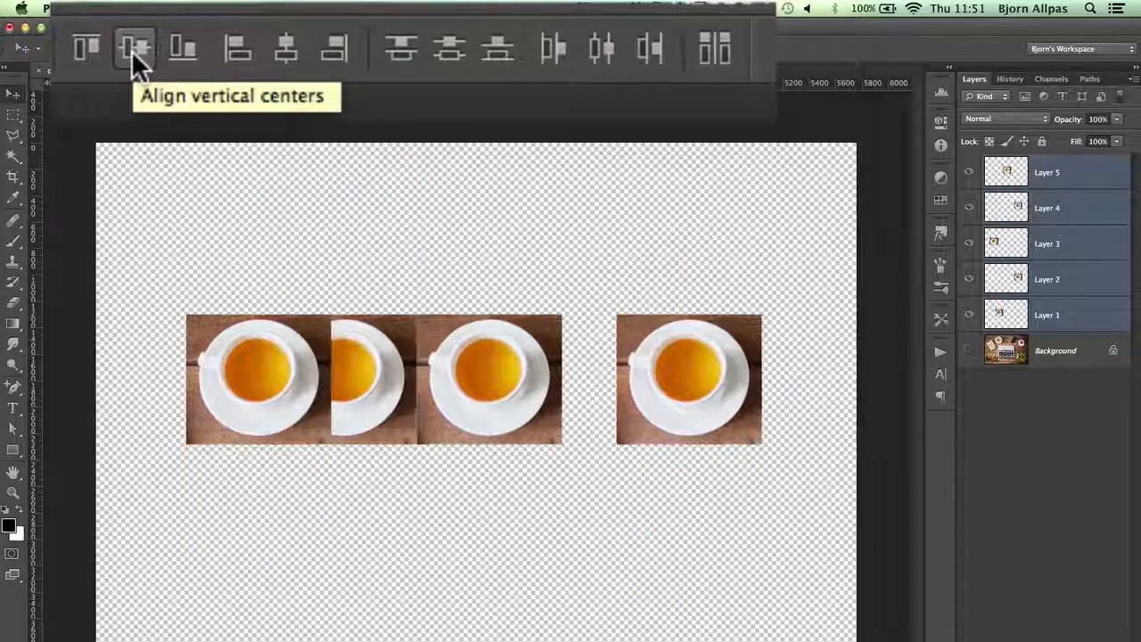
pyautogui.press('super+z')
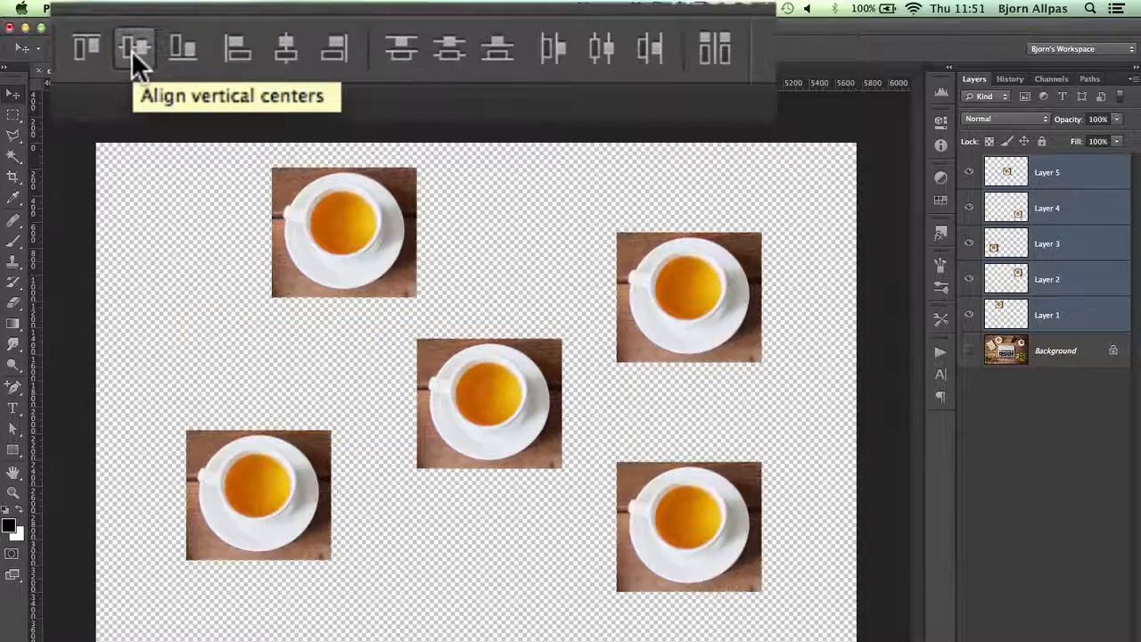
pyautogui.click(180, 48)
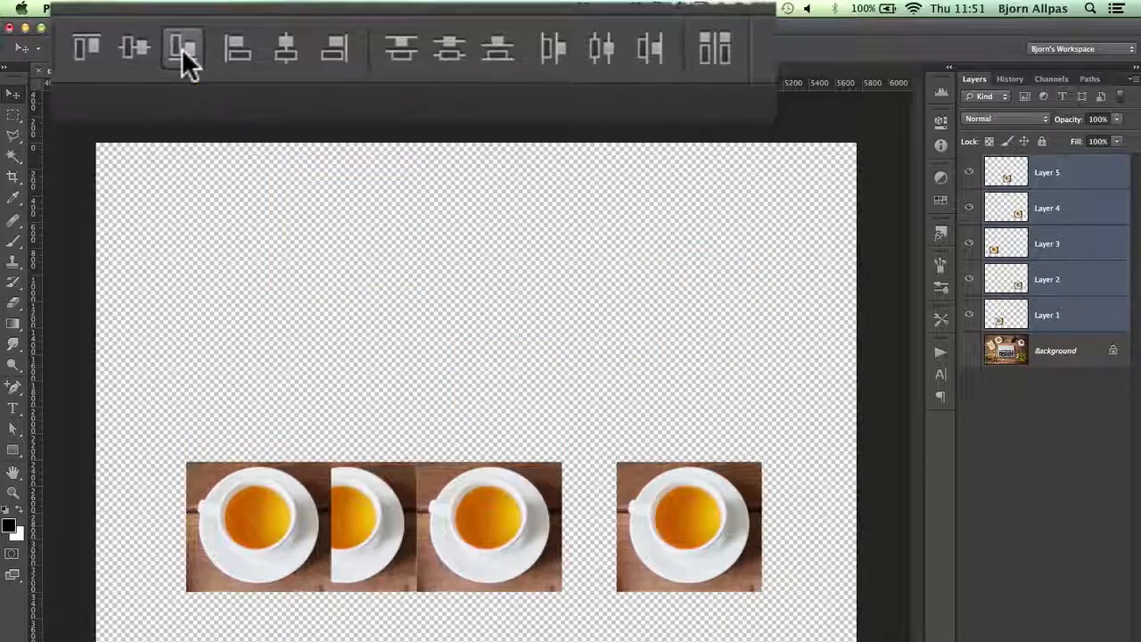
pyautogui.press('super+z')
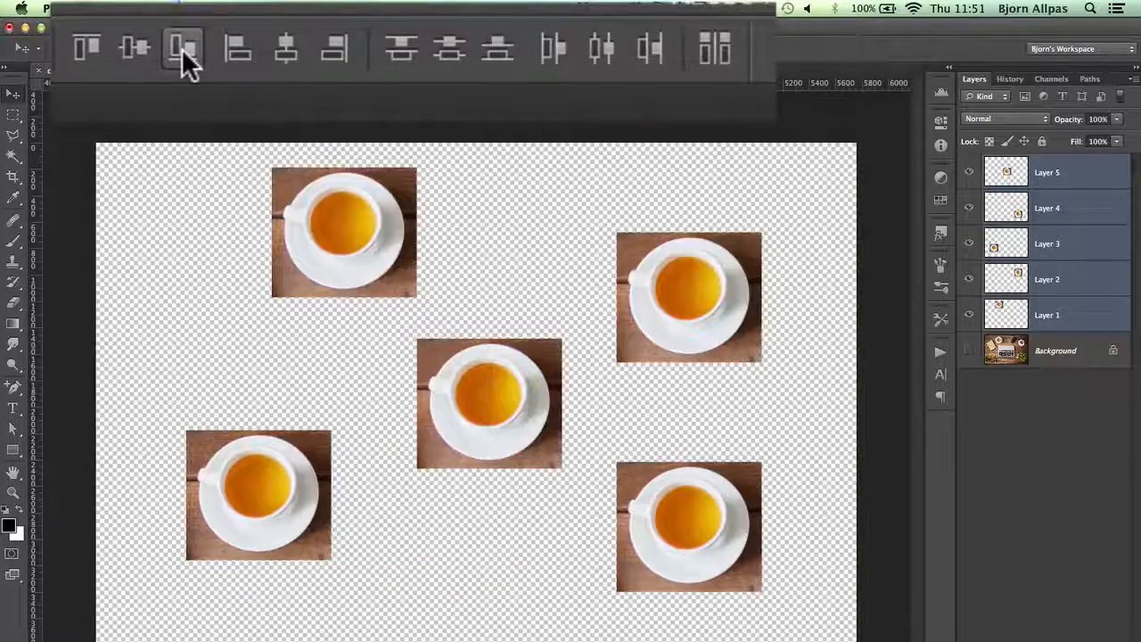
# Try aligning the selected cup layers by left edges, horizontal centers and right edges, undoing each alignment
pyautogui.click(238, 50)
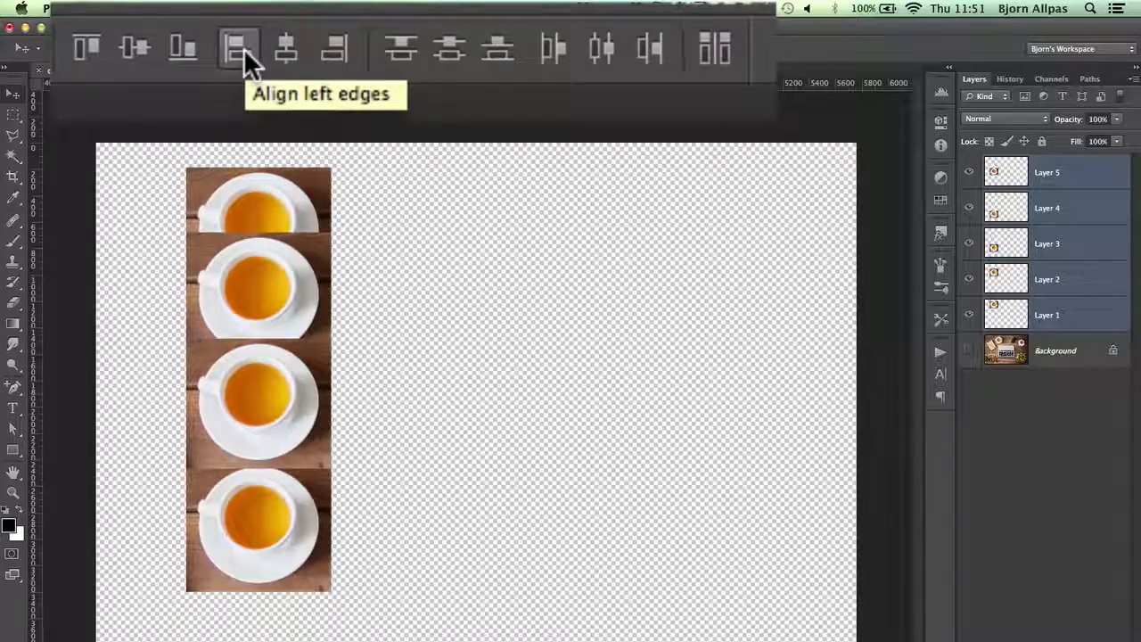
pyautogui.press('super+z')
pyautogui.click(286, 50)
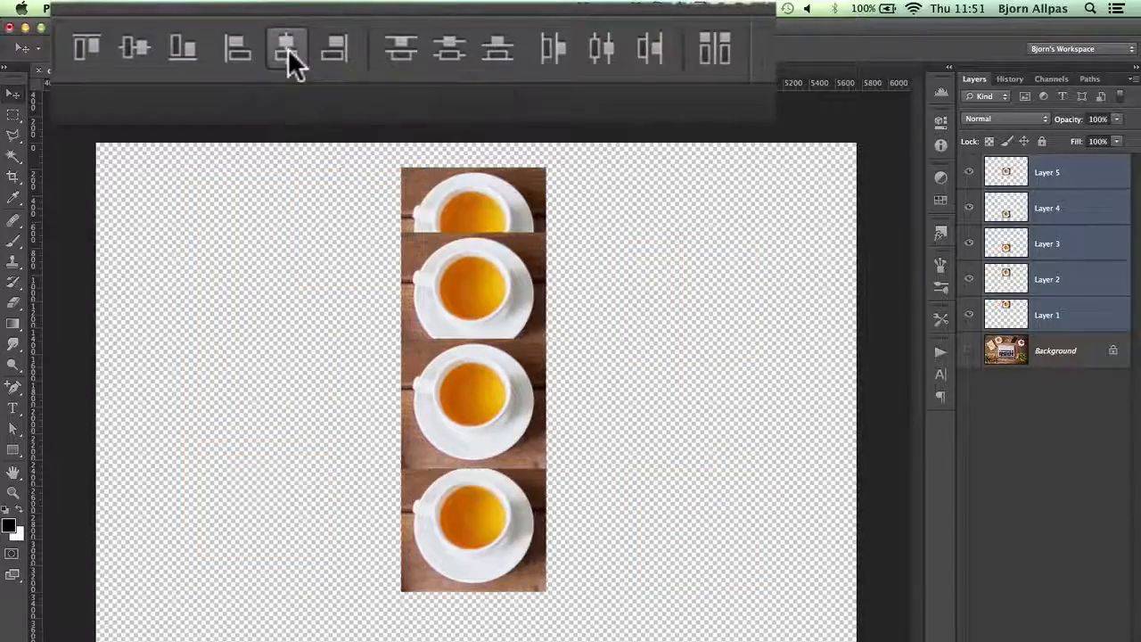
pyautogui.press('super+z')
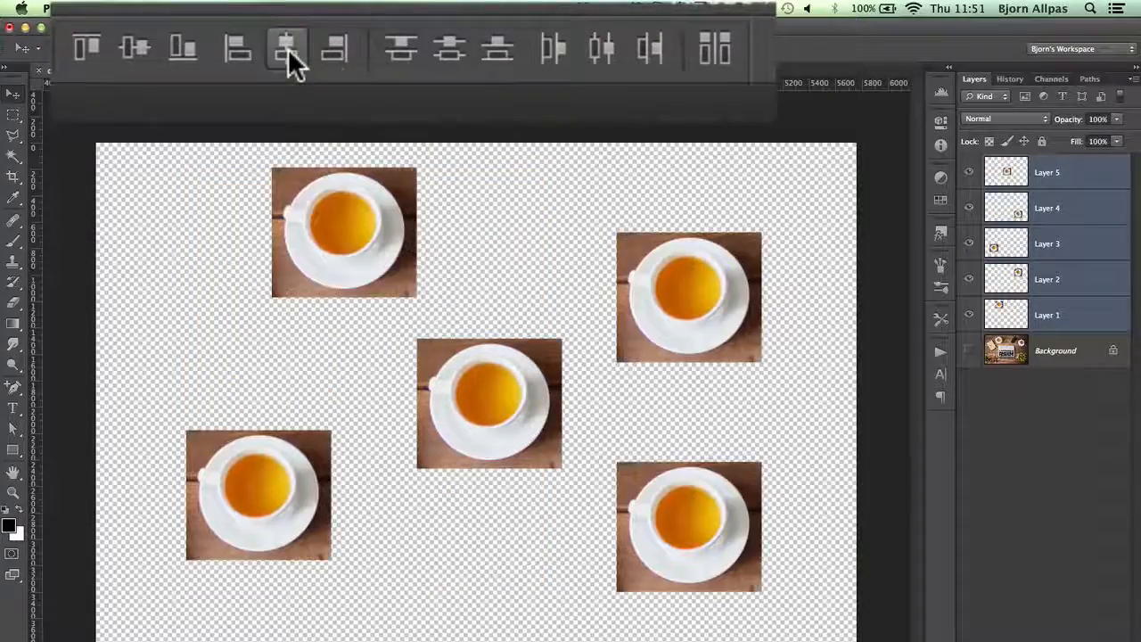
pyautogui.click(342, 59)
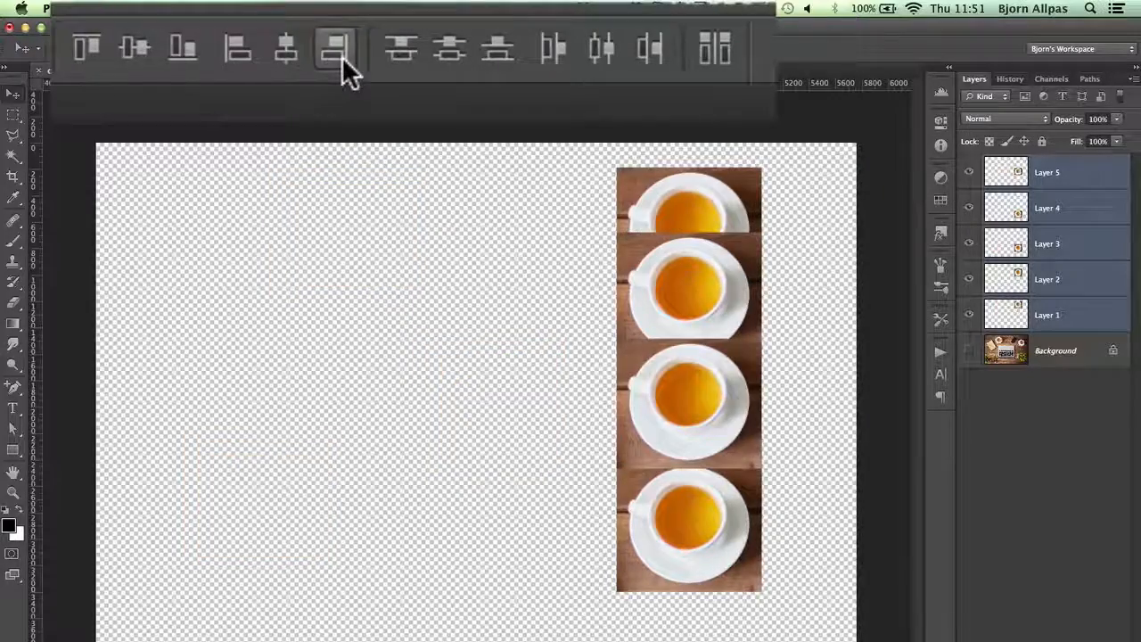
pyautogui.press('super+z')
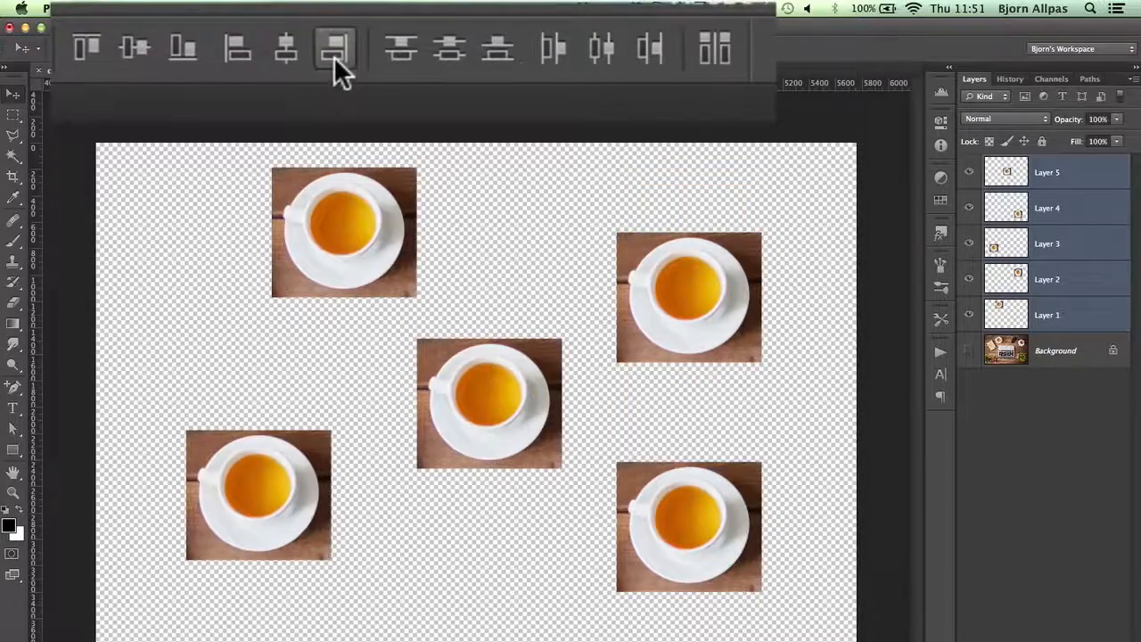
# Try distributing the selected cup layers by top edges, vertical centers and bottom edges, undoing each distribution
pyautogui.click(398, 52)
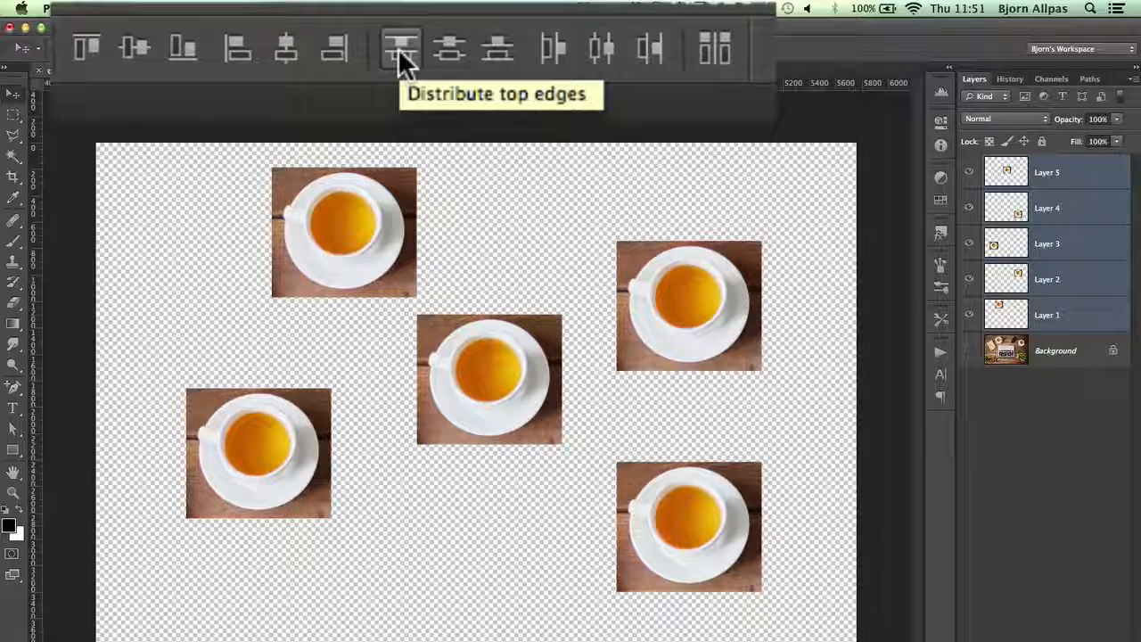
pyautogui.press('super+z')
pyautogui.click(465, 52)
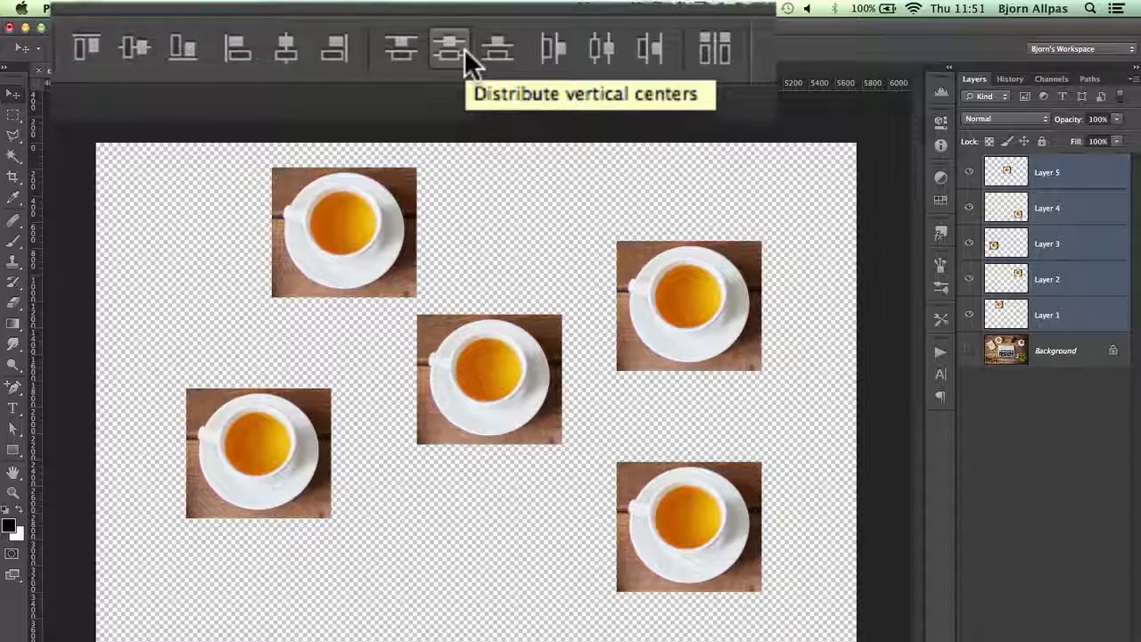
pyautogui.click(500, 51)
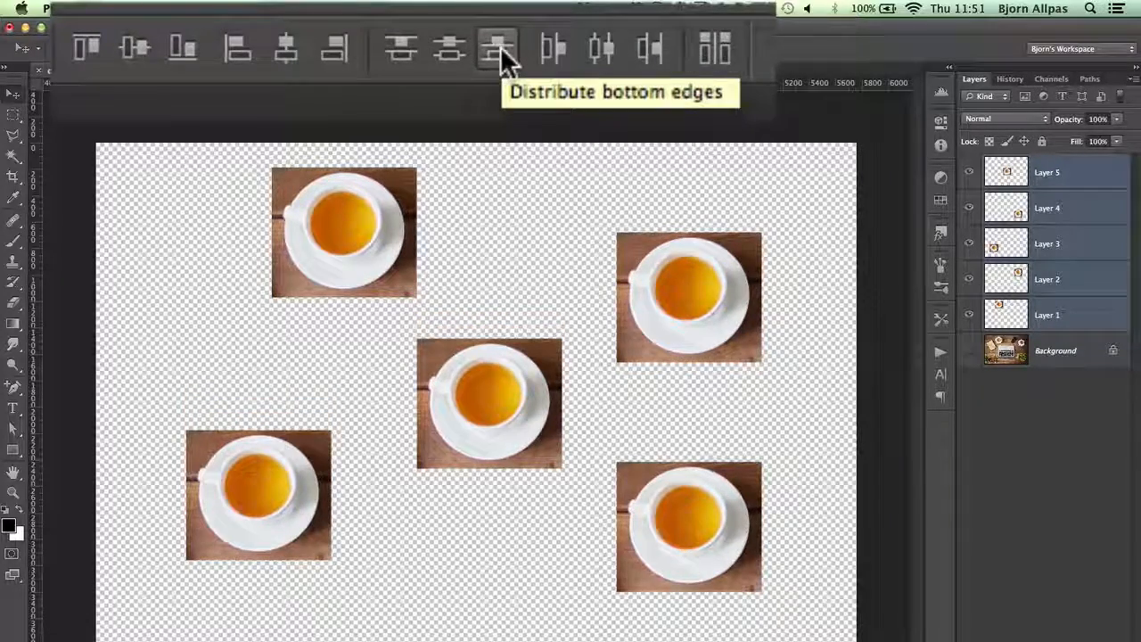
pyautogui.click(500, 51)
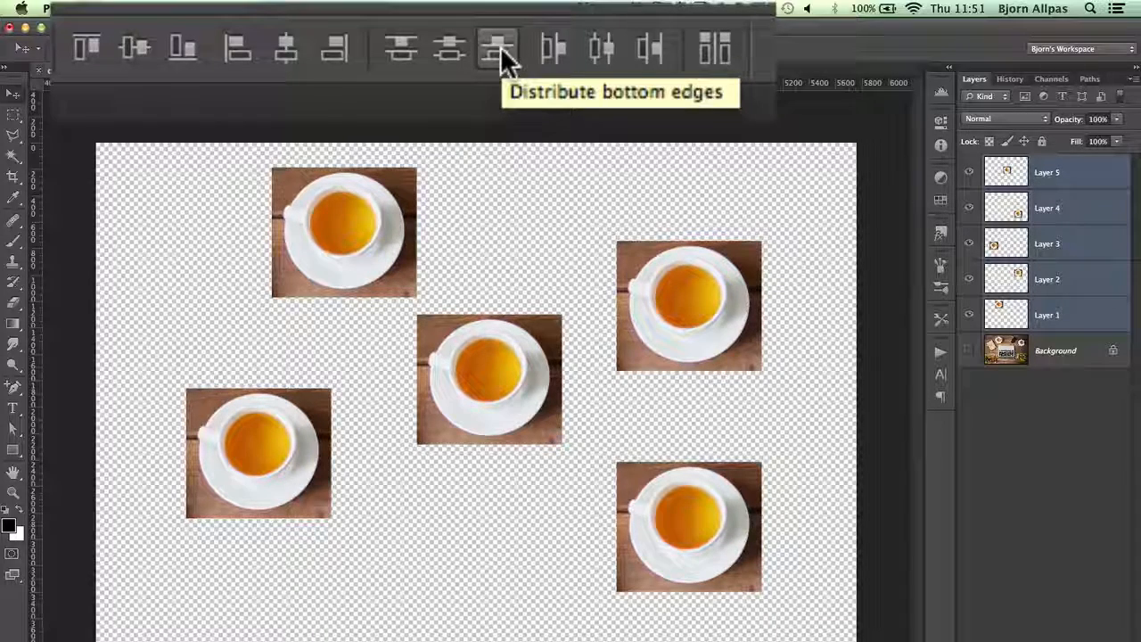
pyautogui.press('super+z')
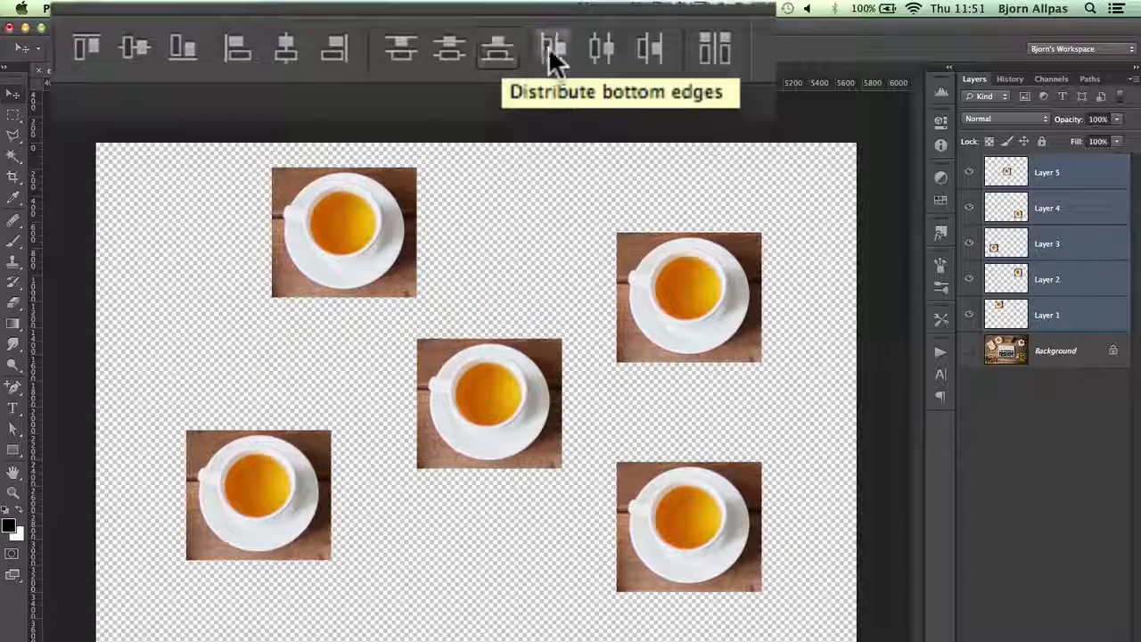
# Try distributing the selected cup layers by left edges, horizontal centers and right edges, undoing each distribution
pyautogui.click(549, 52)
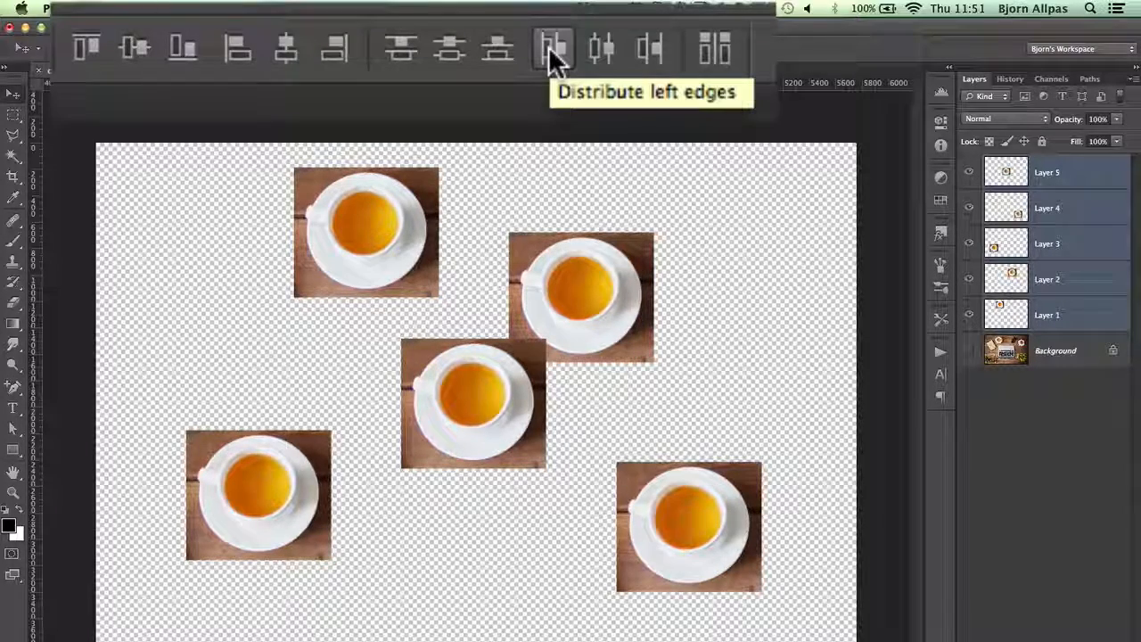
pyautogui.press('super+z')
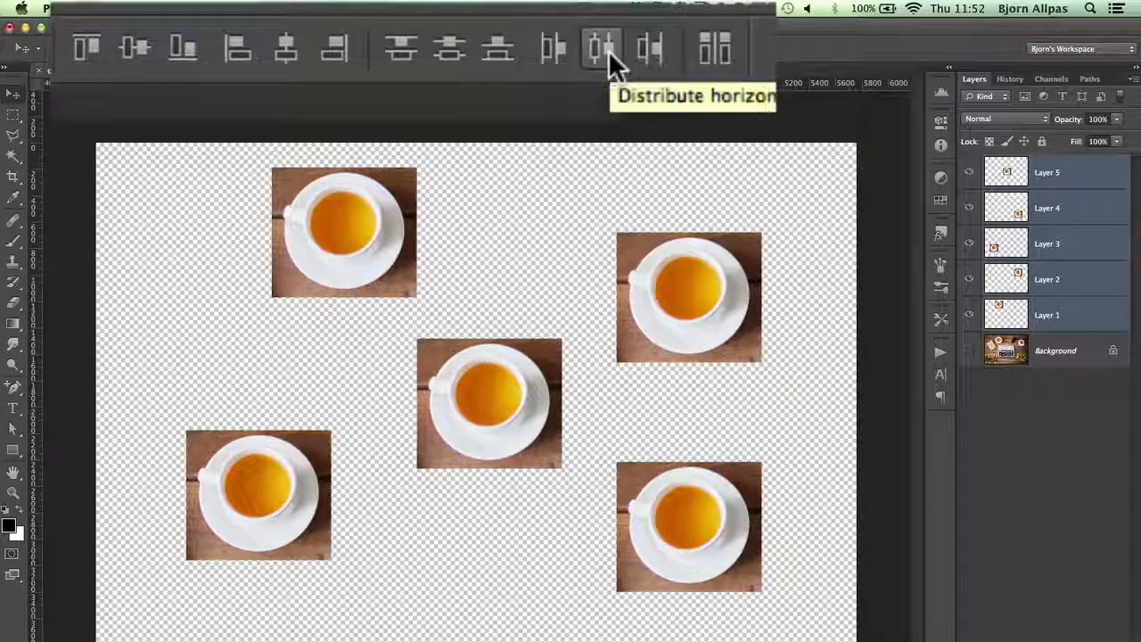
pyautogui.click(607, 54)
pyautogui.click(645, 52)
pyautogui.press('super+z')
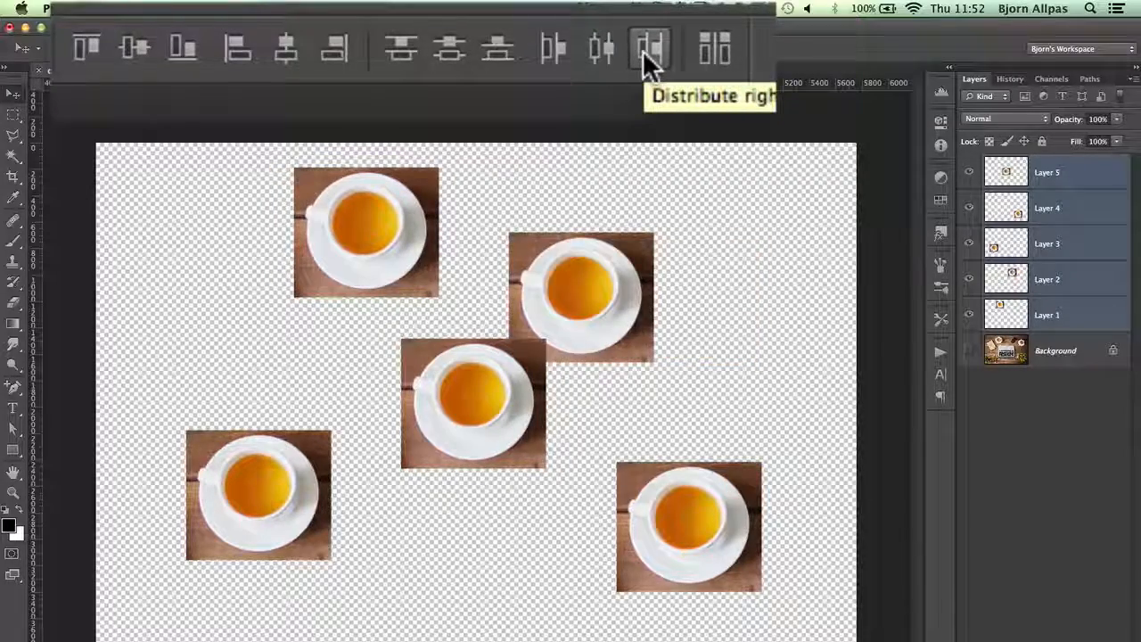
pyautogui.click(644, 54)
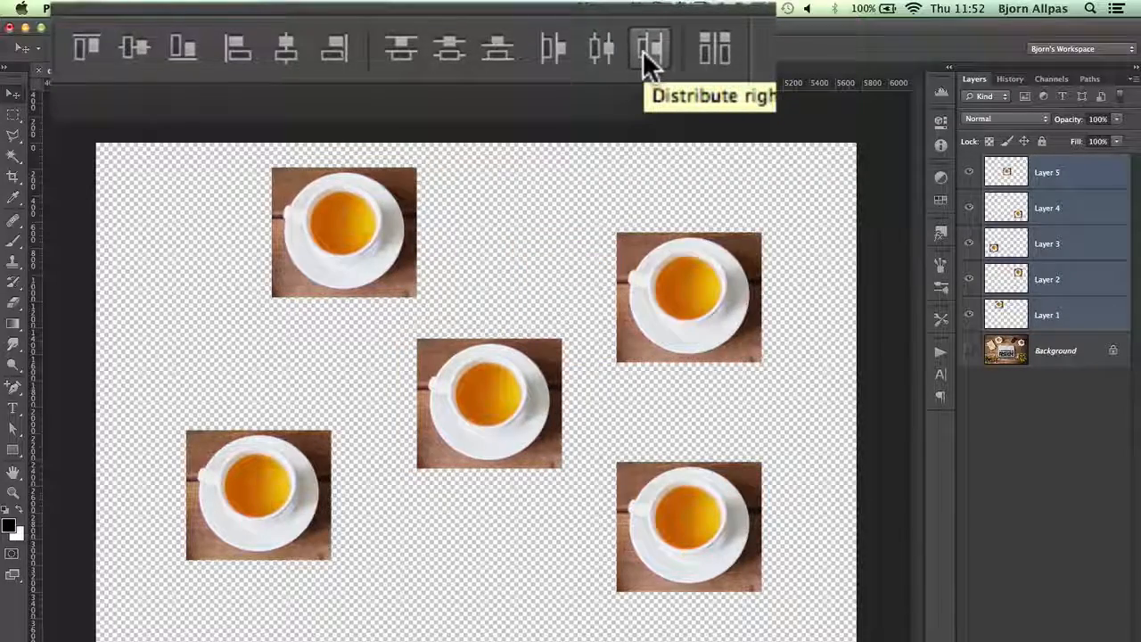
# Examine the Auto-Align Layers projection and lens correction options for the selected cup layers without applying them
pyautogui.click(725, 50)
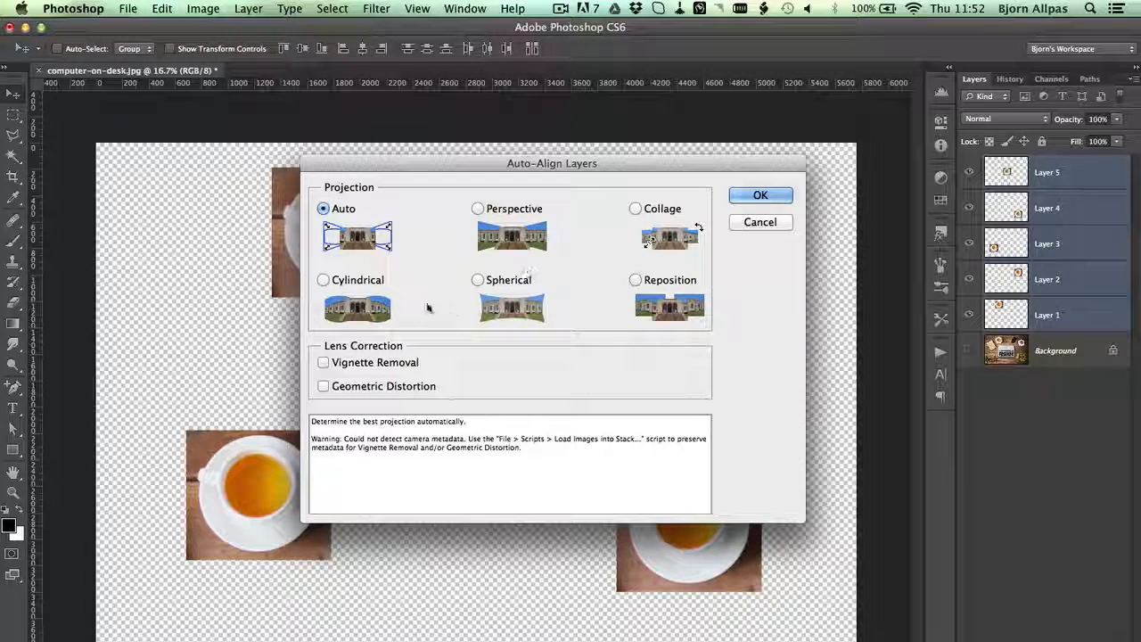
pyautogui.click(756, 223)
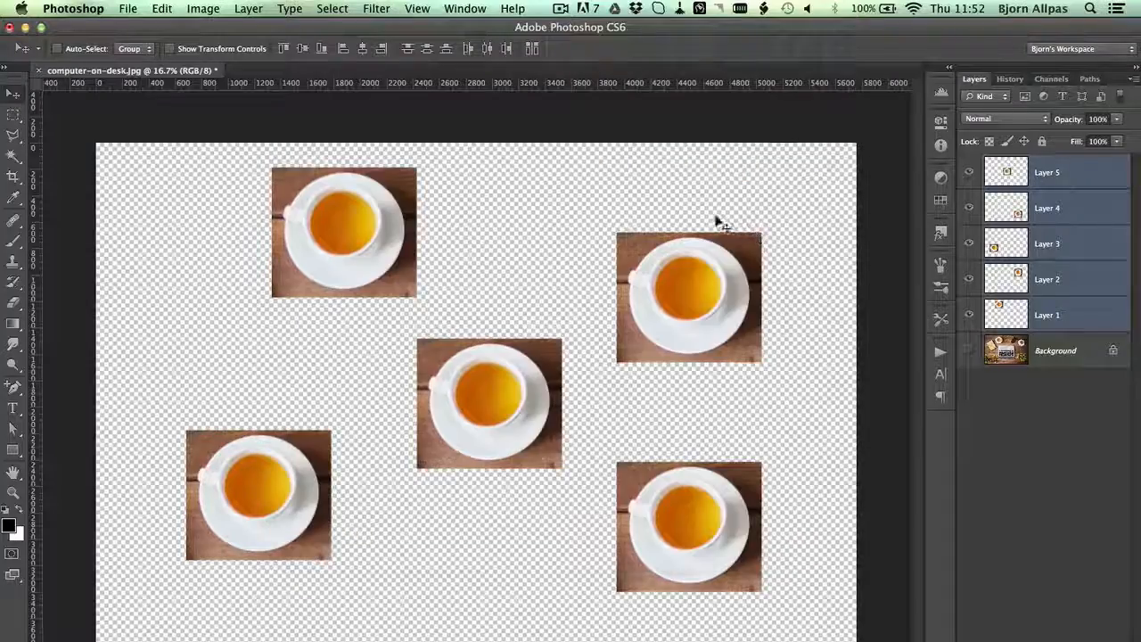